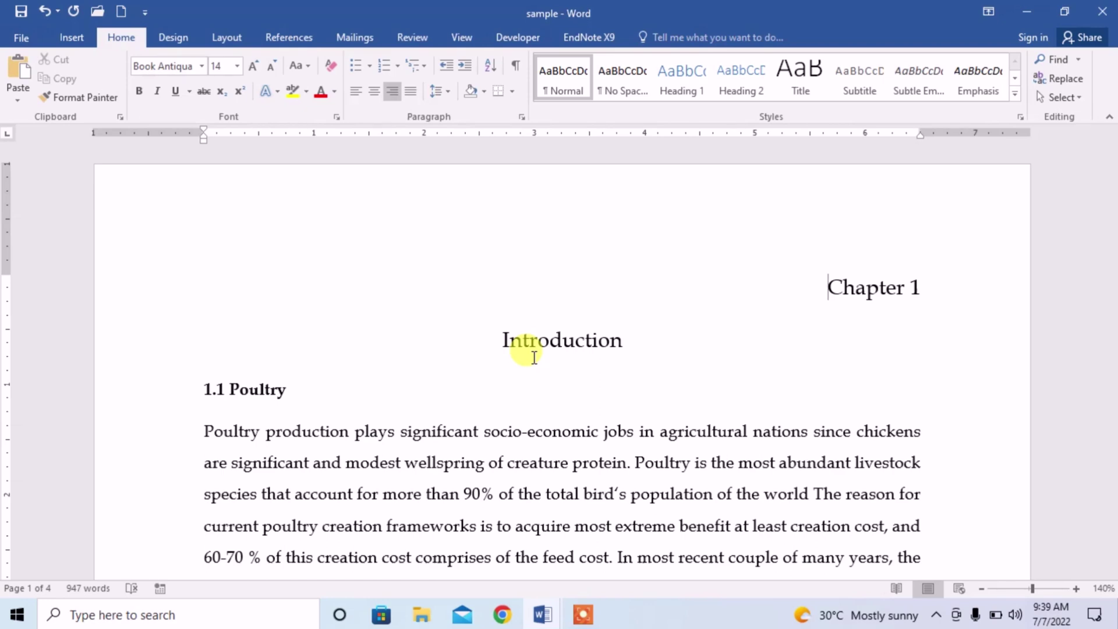
Show the References table of contents gallery with Automatic Table 1, Automatic Table 2 and Manual Table
{"action": "left_click", "coordinate": [293, 41]}
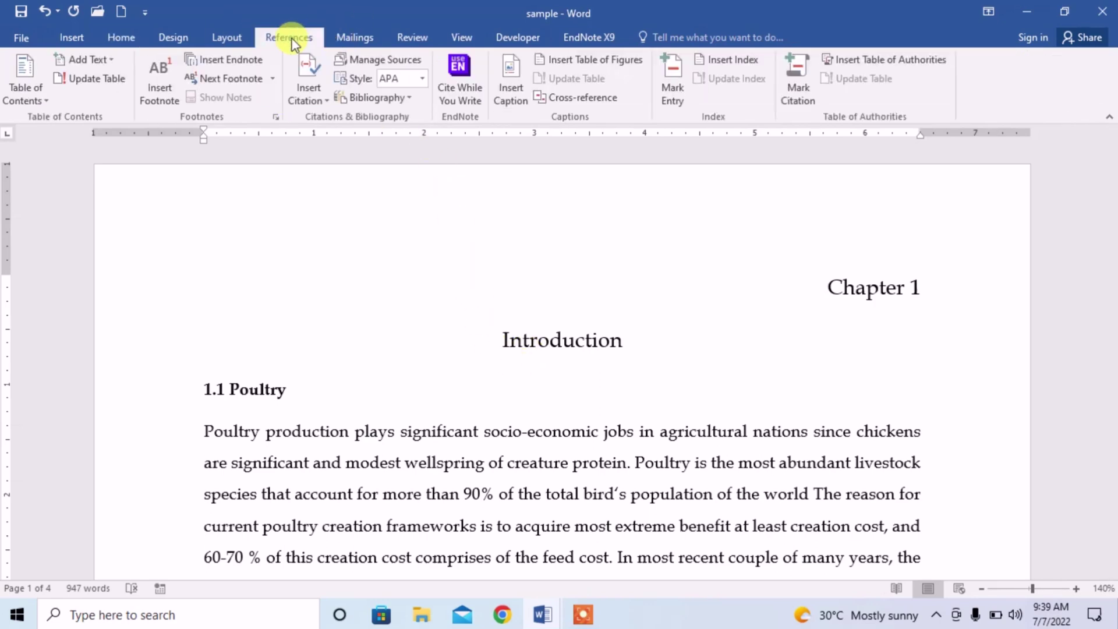
{"action": "left_click", "coordinate": [39, 92]}
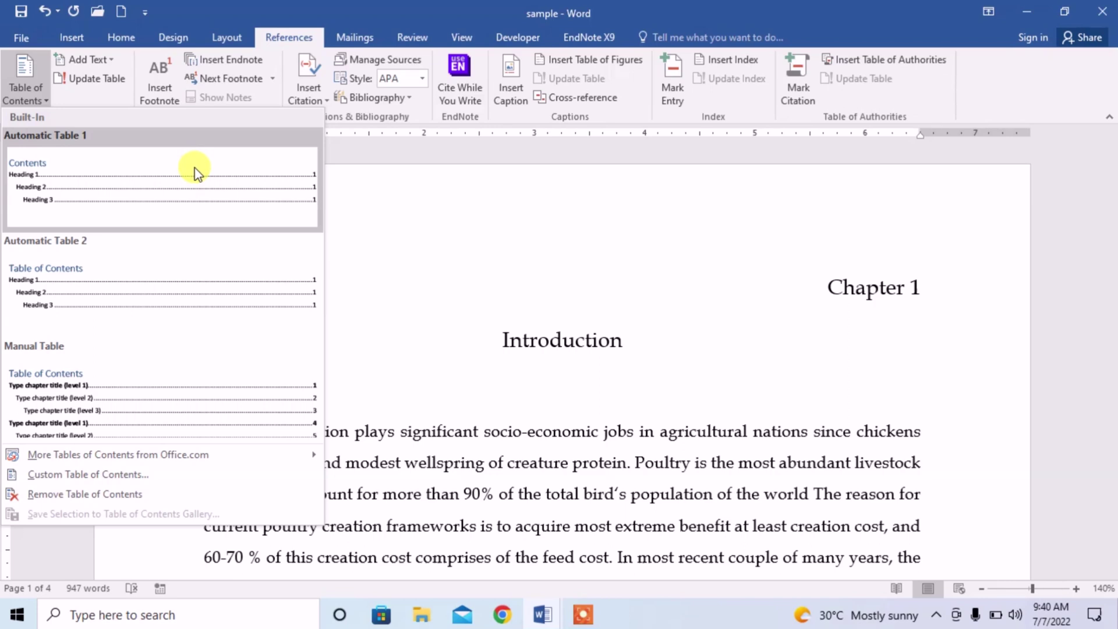
Insert Automatic Table 1 as a Contents table above Chapter 1, then place the cursor at Chapter 1
{"action": "left_click", "coordinate": [155, 176]}
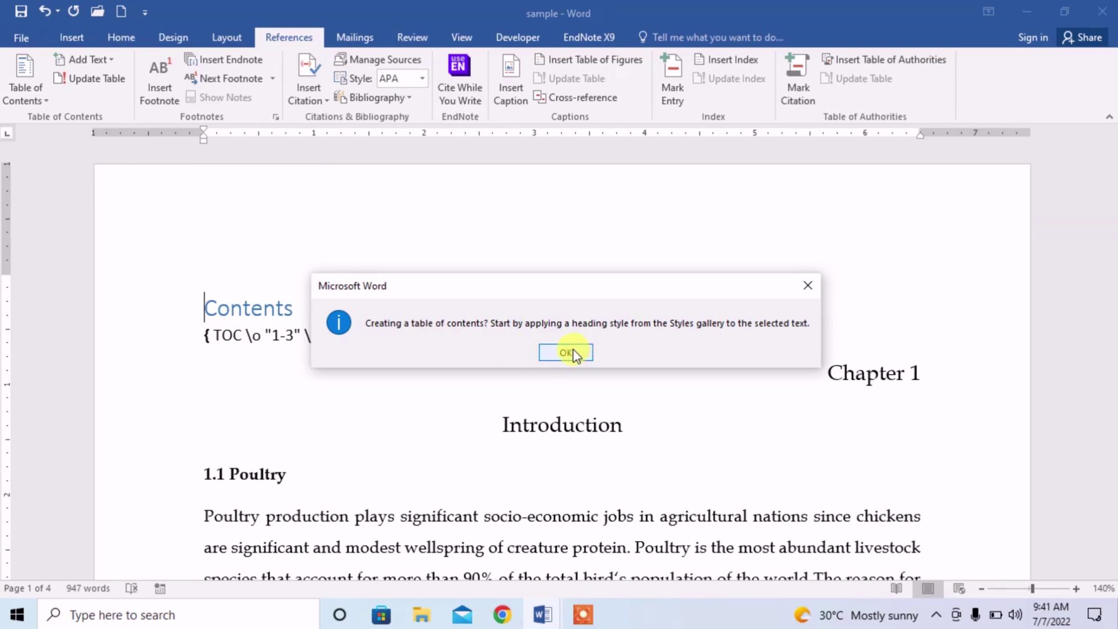
{"action": "left_click", "coordinate": [567, 353]}
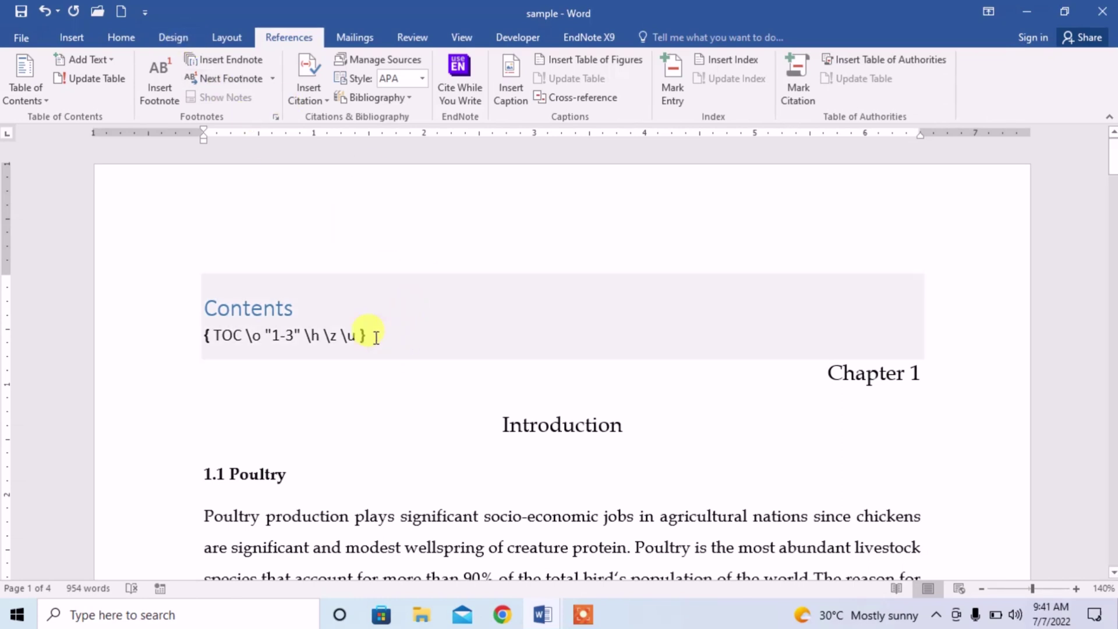
{"action": "left_click", "coordinate": [119, 39]}
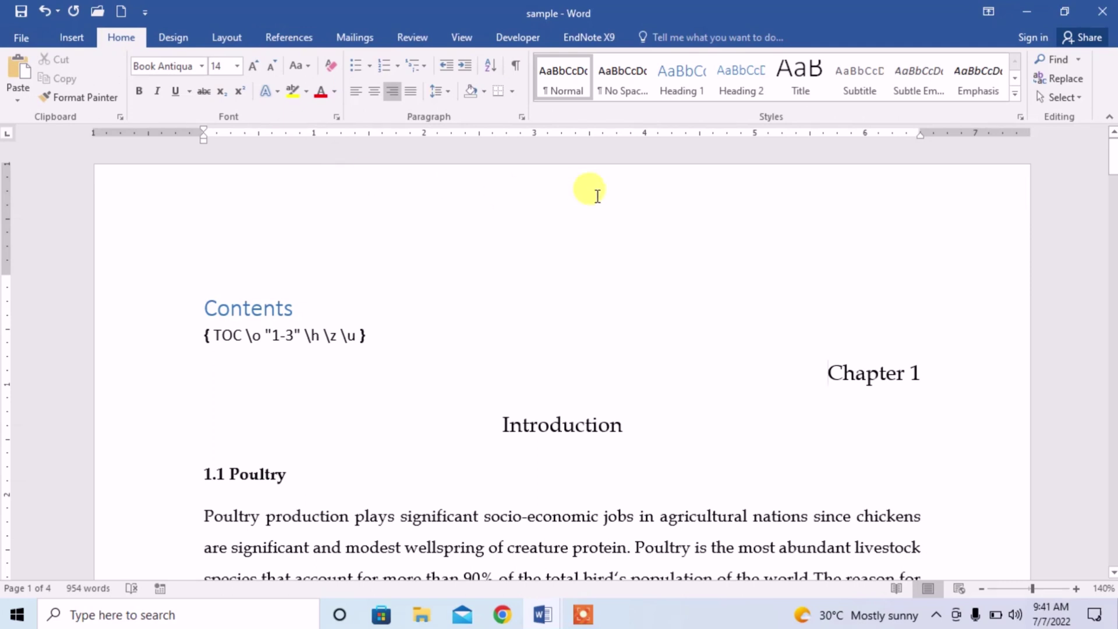
{"action": "scroll", "coordinate": [619, 289], "scroll_direction": "down", "scroll_amount": 4}
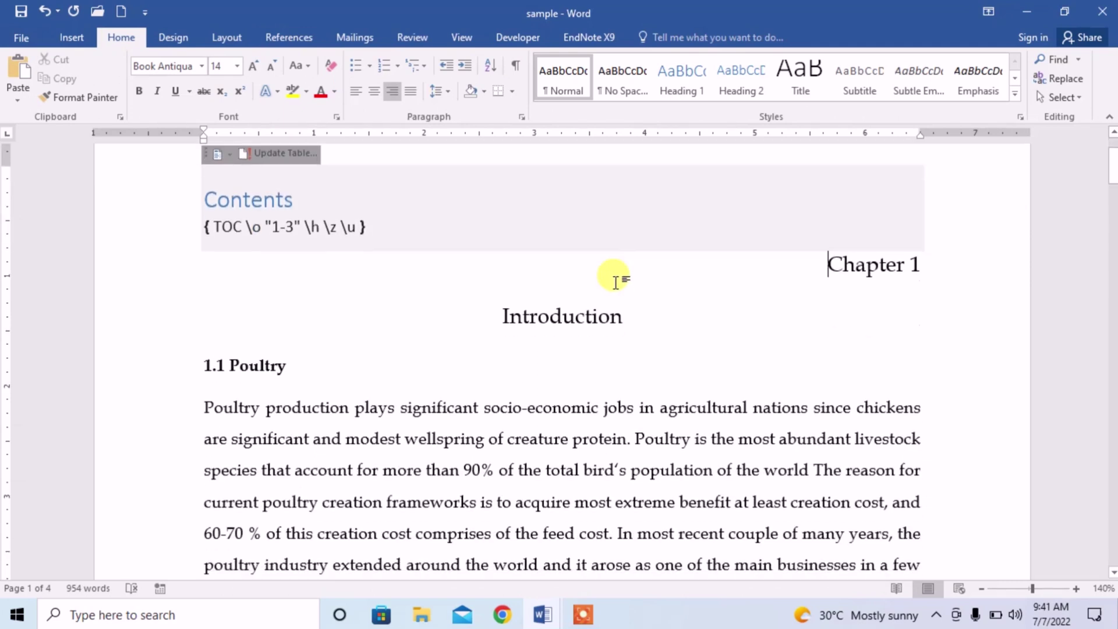
{"action": "left_click", "coordinate": [624, 264]}
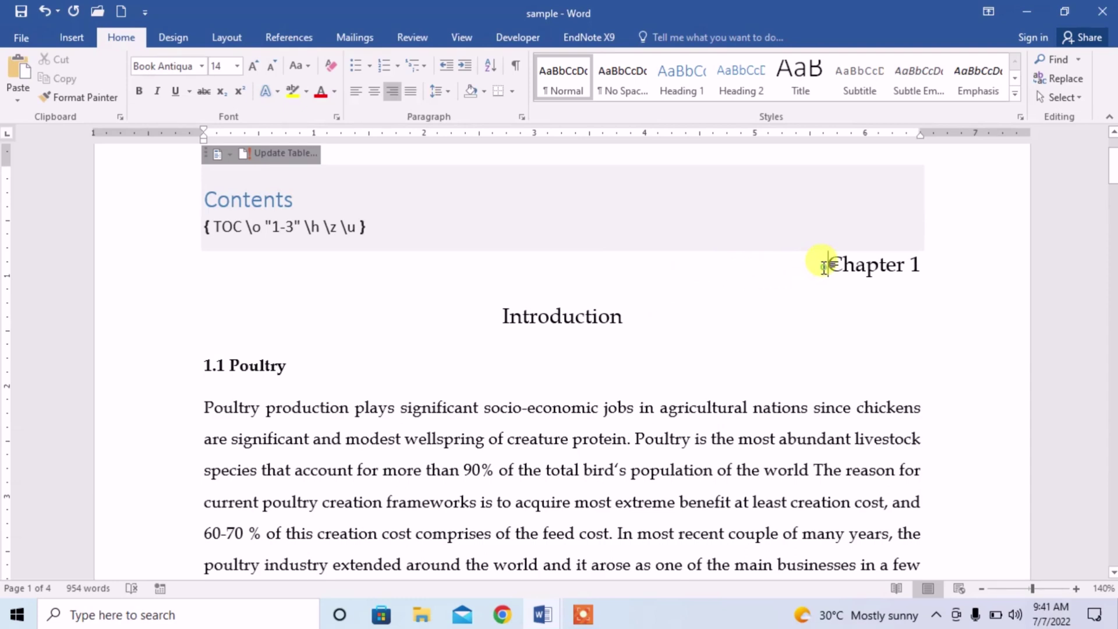
Make Chapter 1 a Heading 1 formatted as bold, black (Automatic) Book Antiqua at 14 pt
{"action": "left_click_drag", "start_coordinate": [825, 267], "coordinate": [932, 267]}
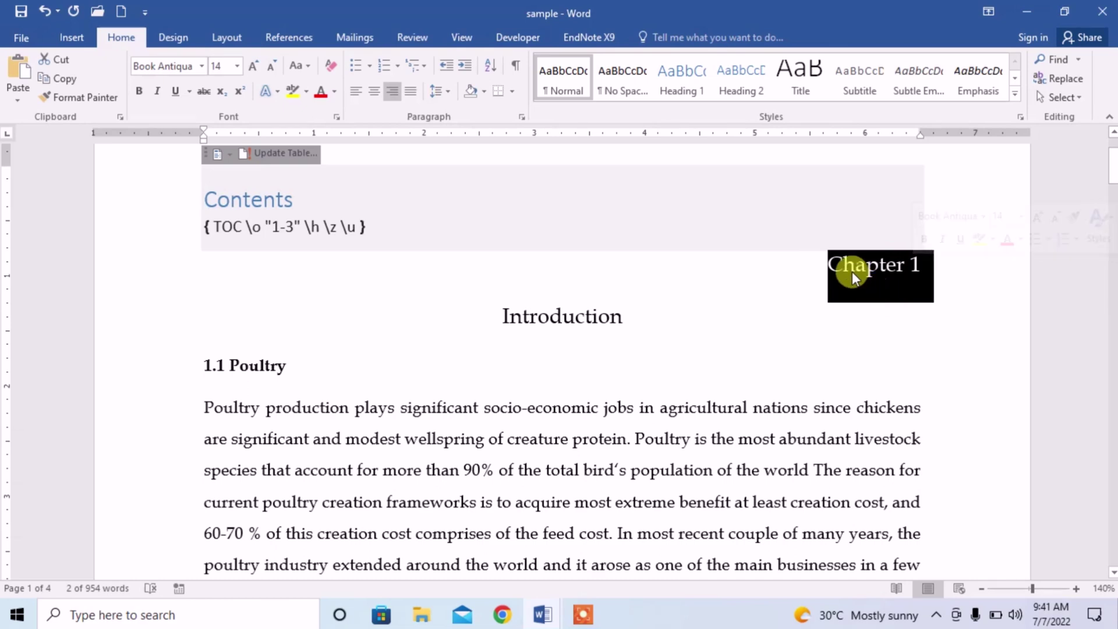
{"action": "left_click", "coordinate": [685, 81]}
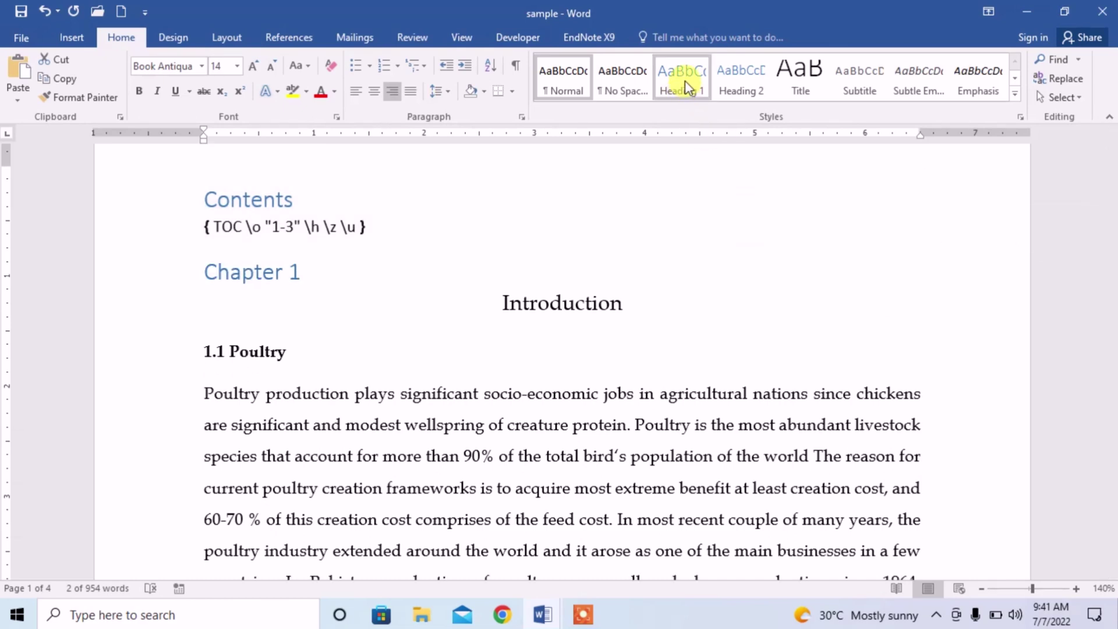
{"action": "left_click", "coordinate": [685, 80]}
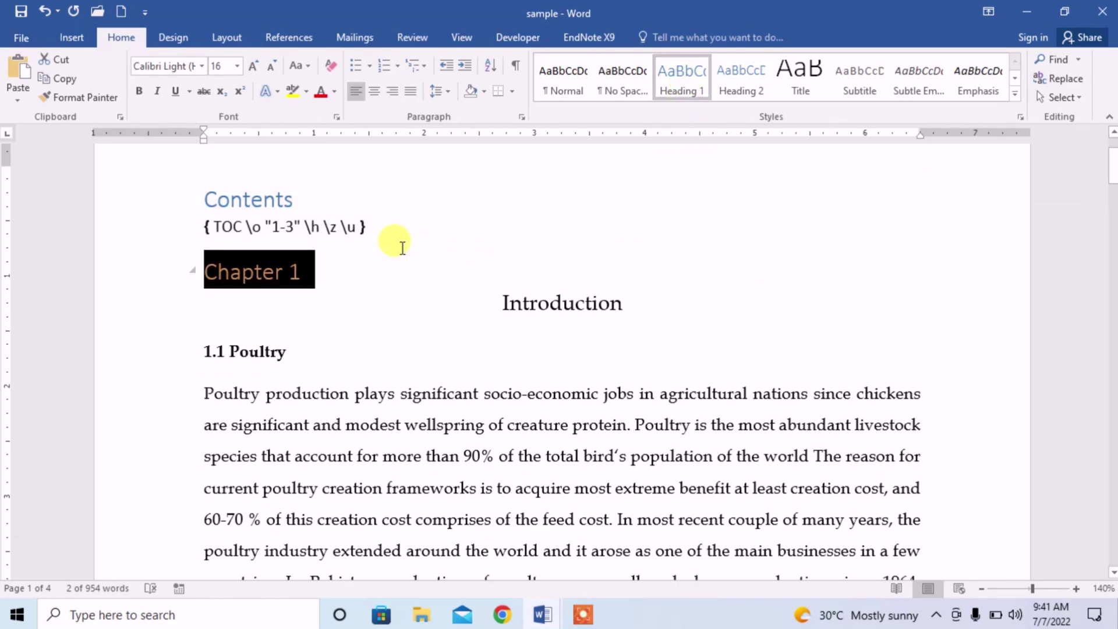
{"action": "left_click", "coordinate": [201, 68]}
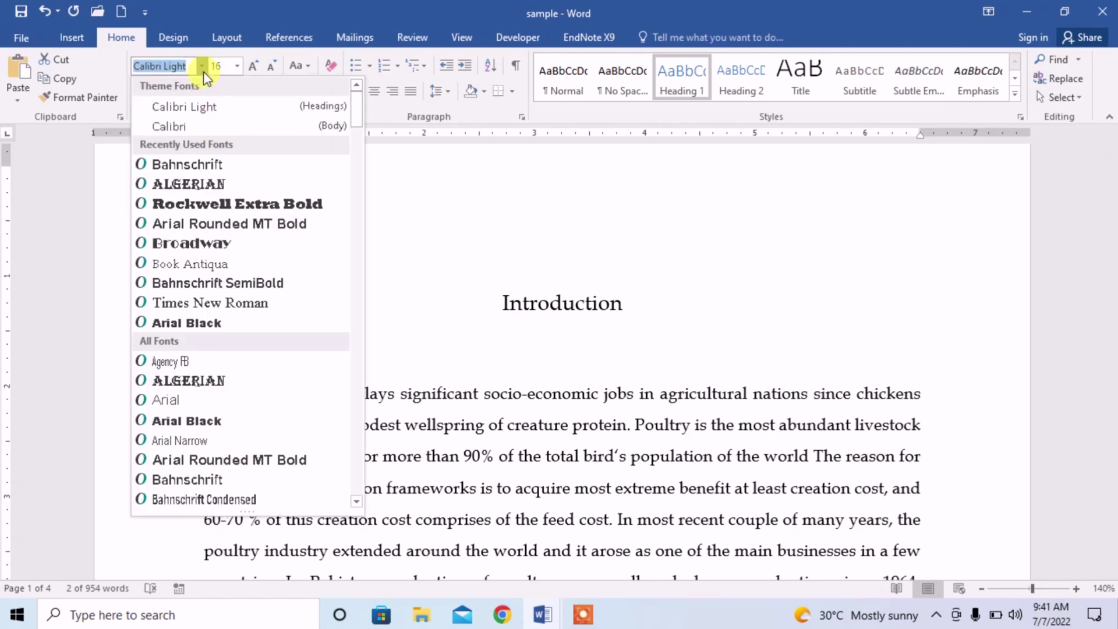
{"action": "left_click", "coordinate": [209, 124]}
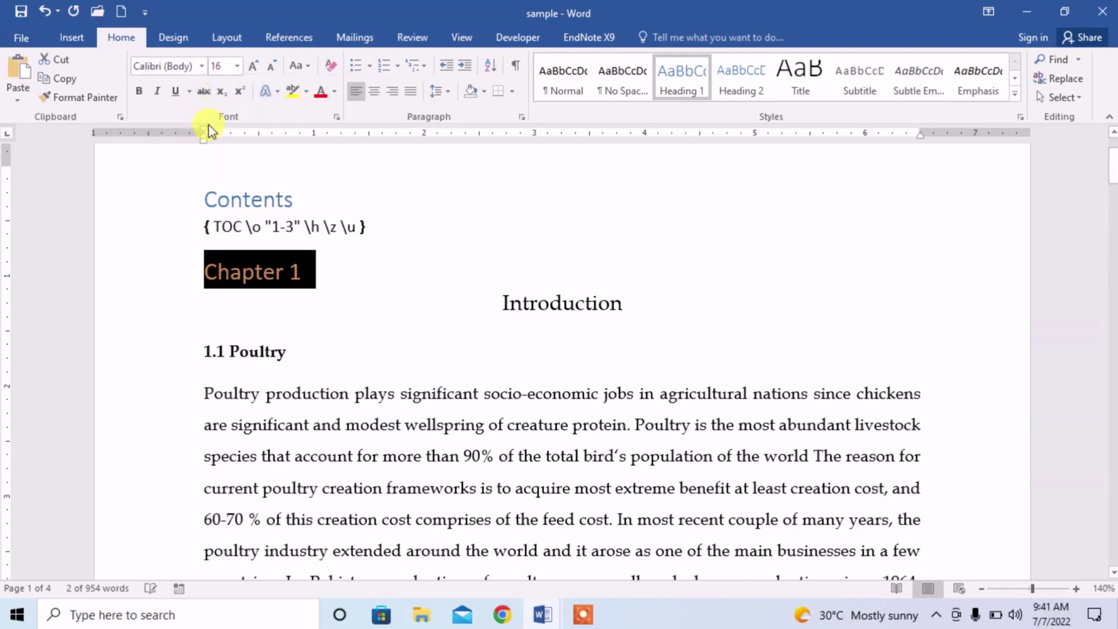
{"action": "left_click", "coordinate": [202, 68]}
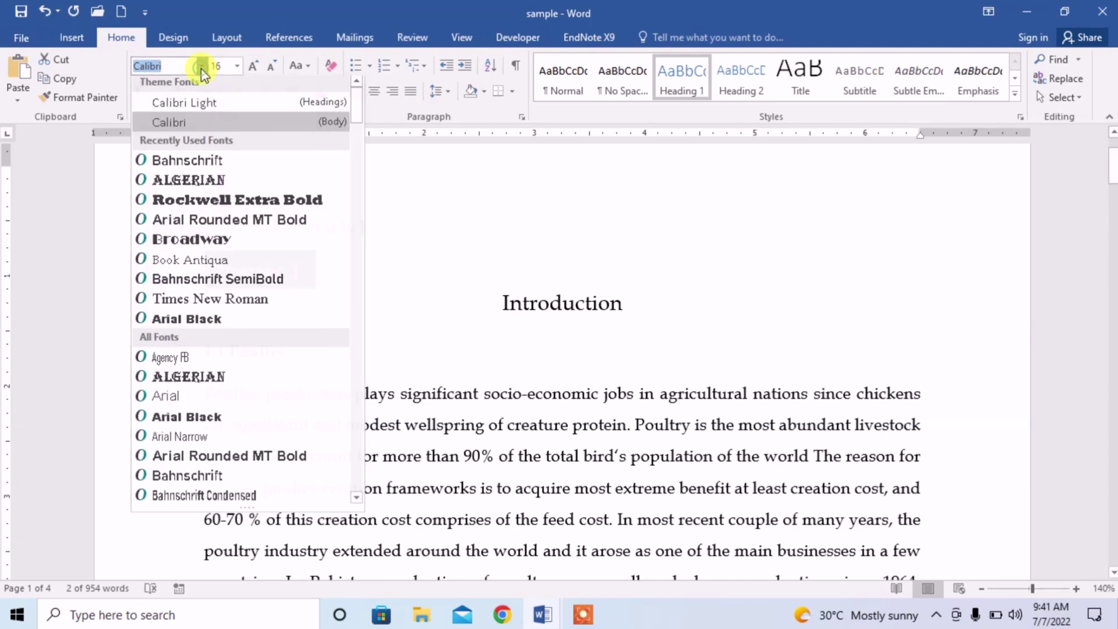
{"action": "left_click", "coordinate": [205, 266]}
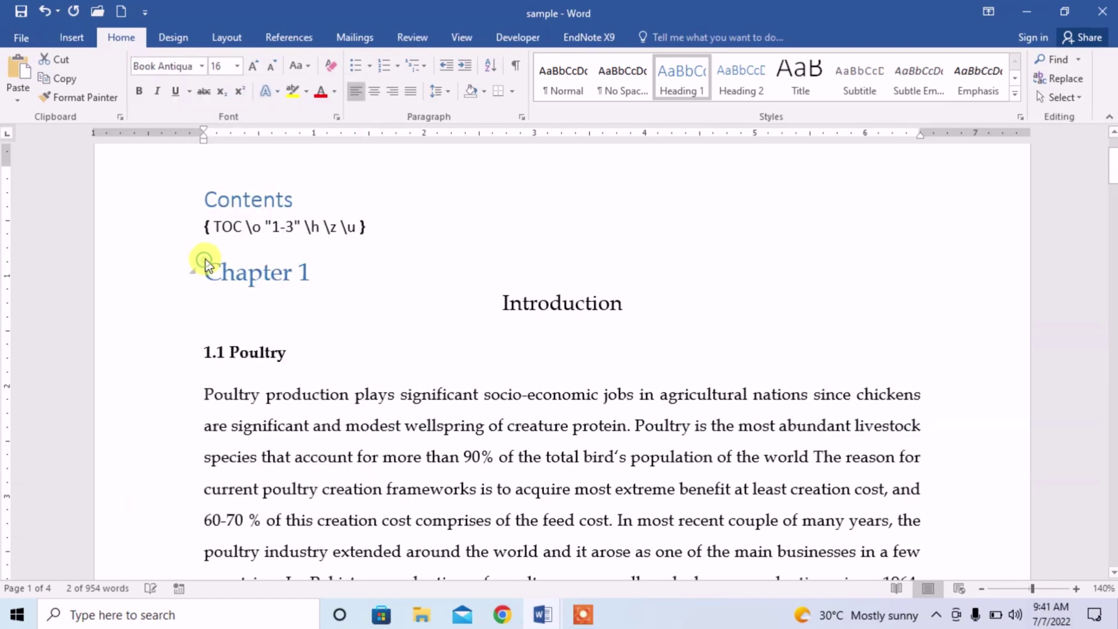
{"action": "left_click", "coordinate": [272, 67]}
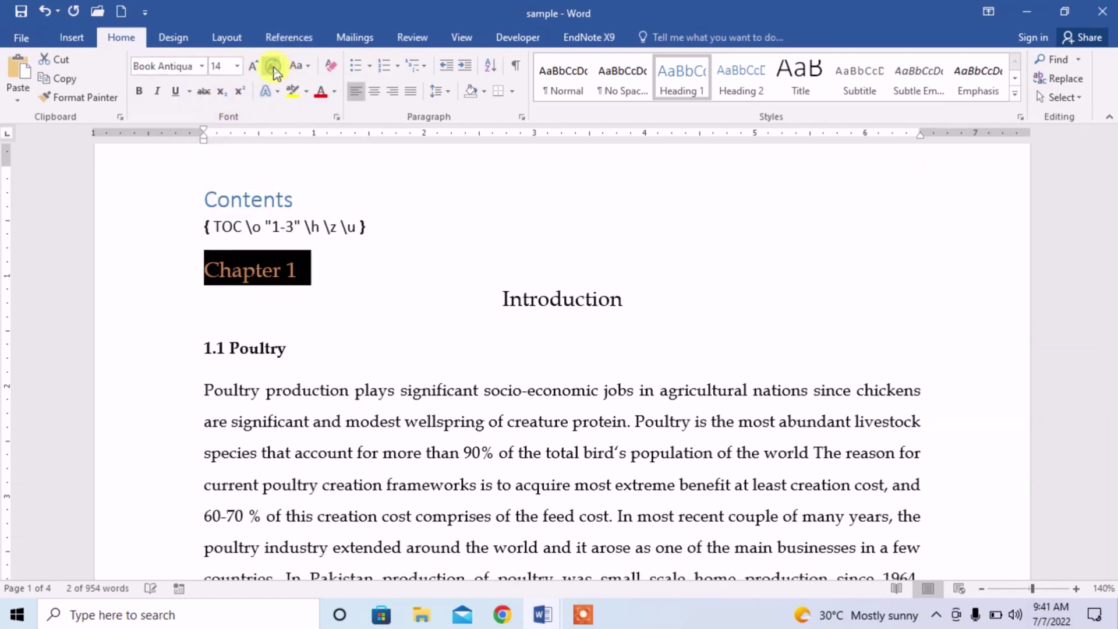
{"action": "left_click", "coordinate": [141, 91]}
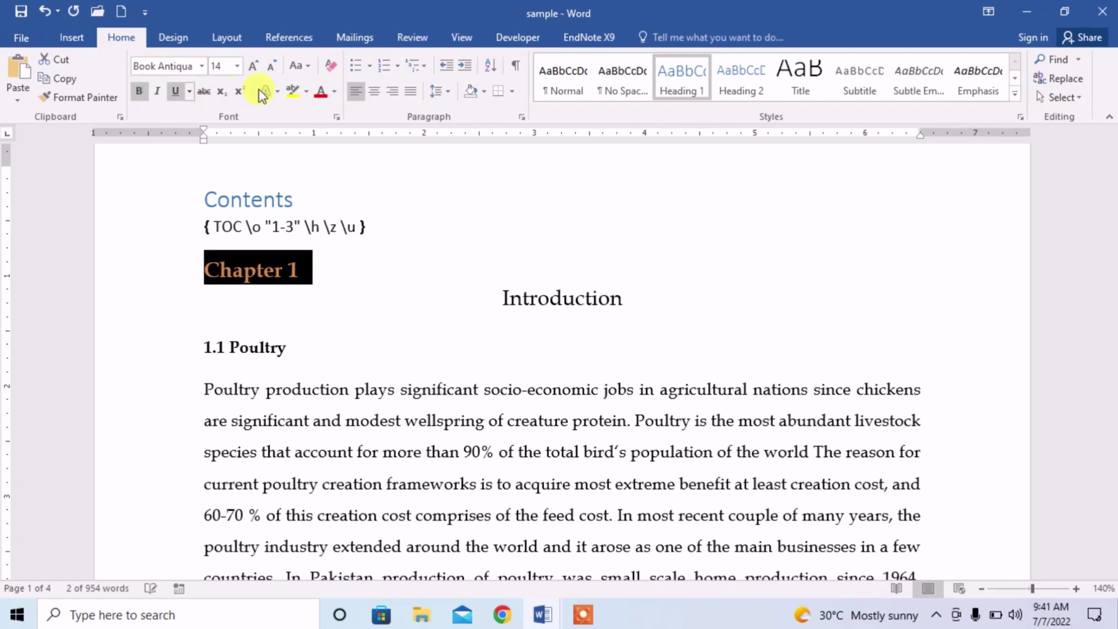
{"action": "left_click", "coordinate": [334, 92]}
{"action": "left_click", "coordinate": [329, 110]}
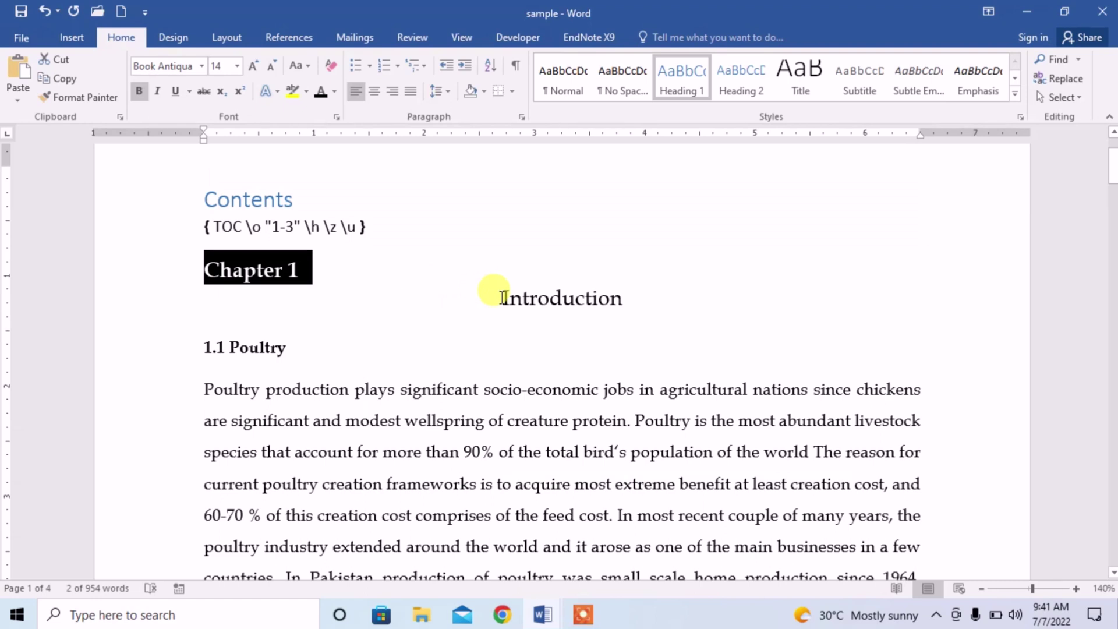
Style the Introduction title as Heading 1 in black 14-pt Book Antiqua
{"action": "left_click_drag", "start_coordinate": [502, 297], "coordinate": [600, 308]}
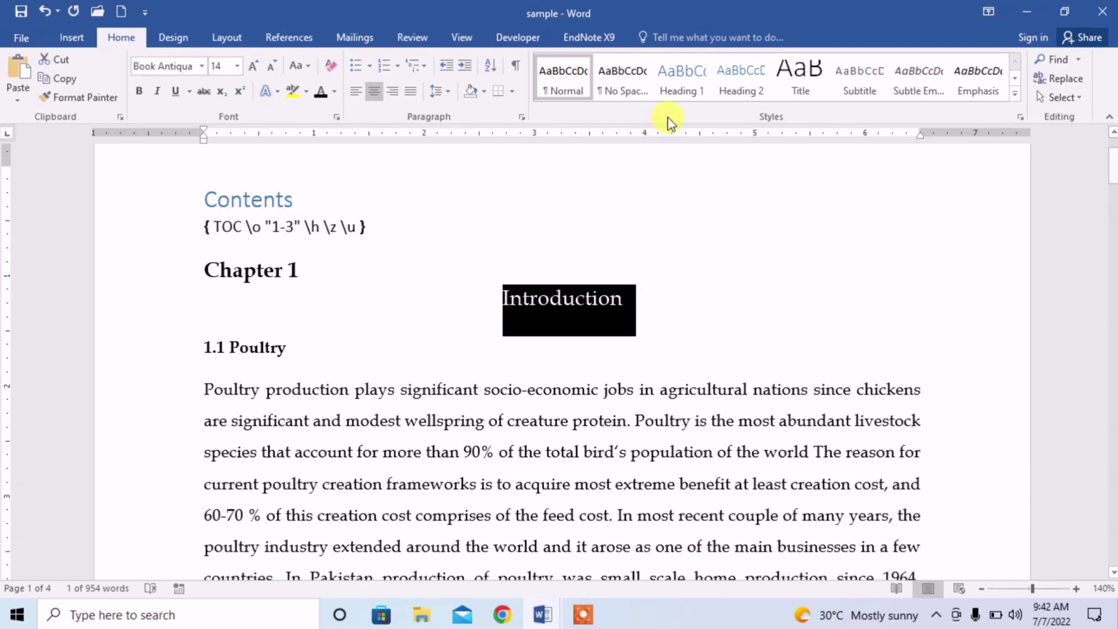
{"action": "left_click", "coordinate": [681, 84]}
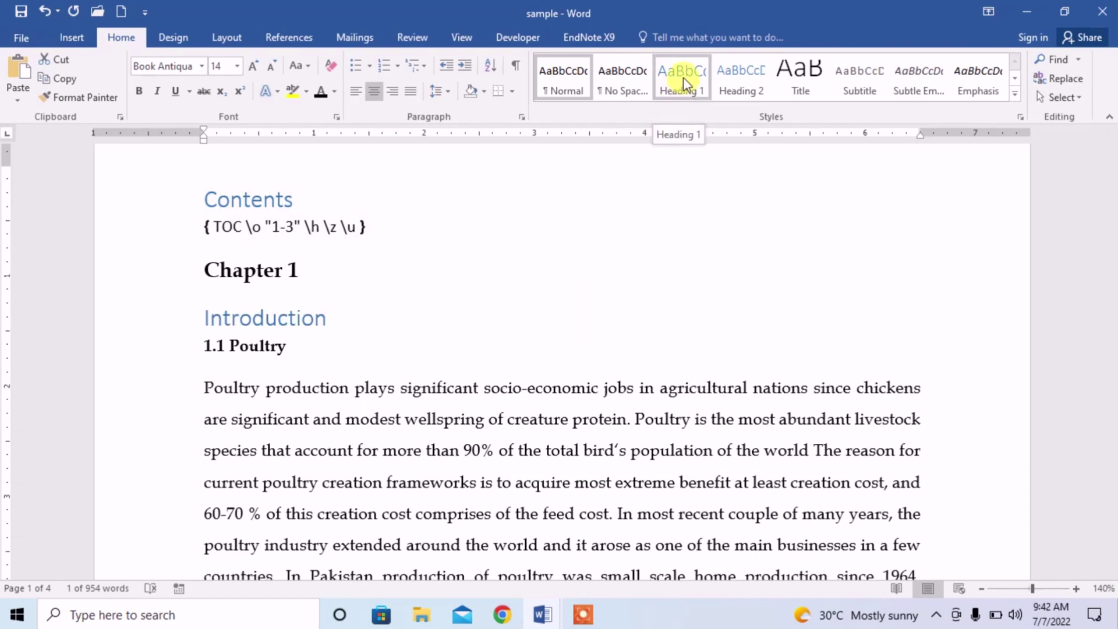
{"action": "key", "text": "ctrl+z"}
{"action": "left_click", "coordinate": [684, 81]}
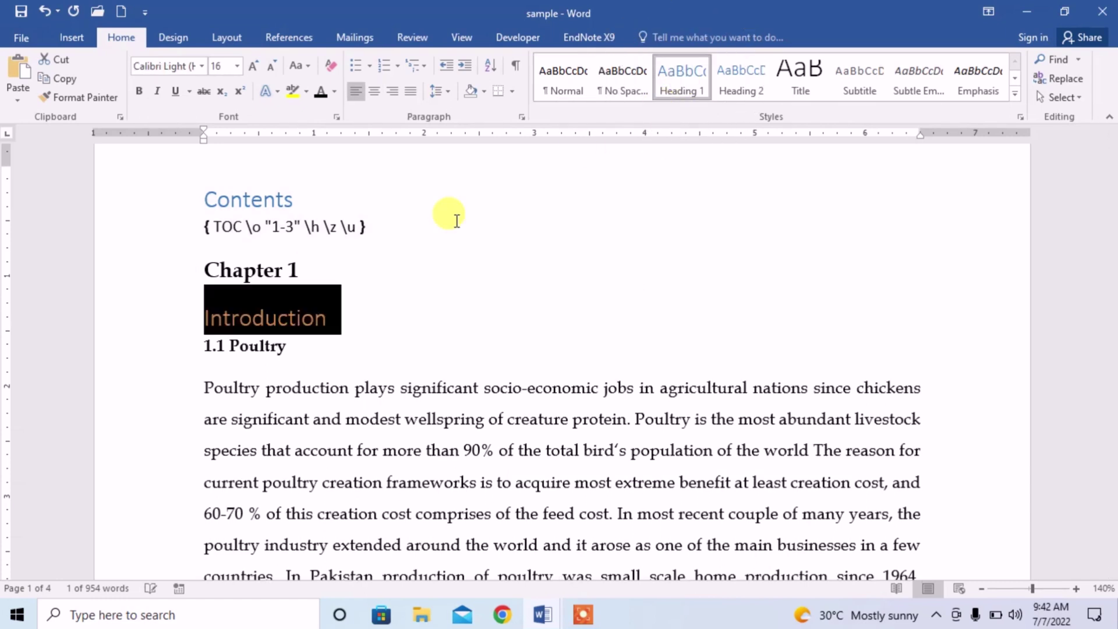
{"action": "left_click", "coordinate": [202, 65]}
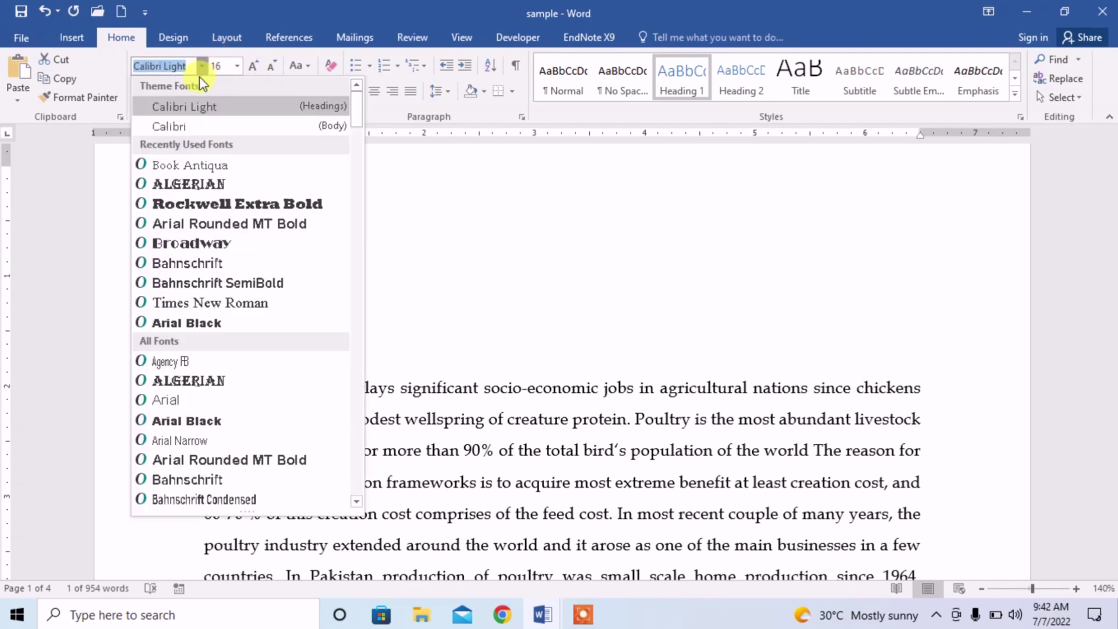
{"action": "left_click", "coordinate": [190, 165]}
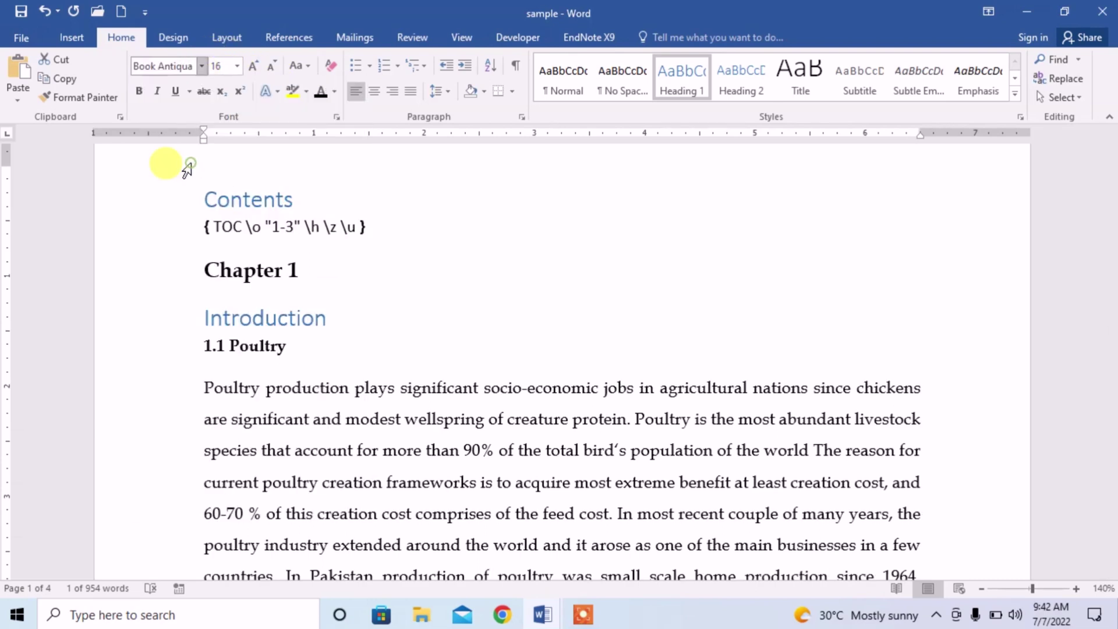
{"action": "left_click", "coordinate": [274, 68]}
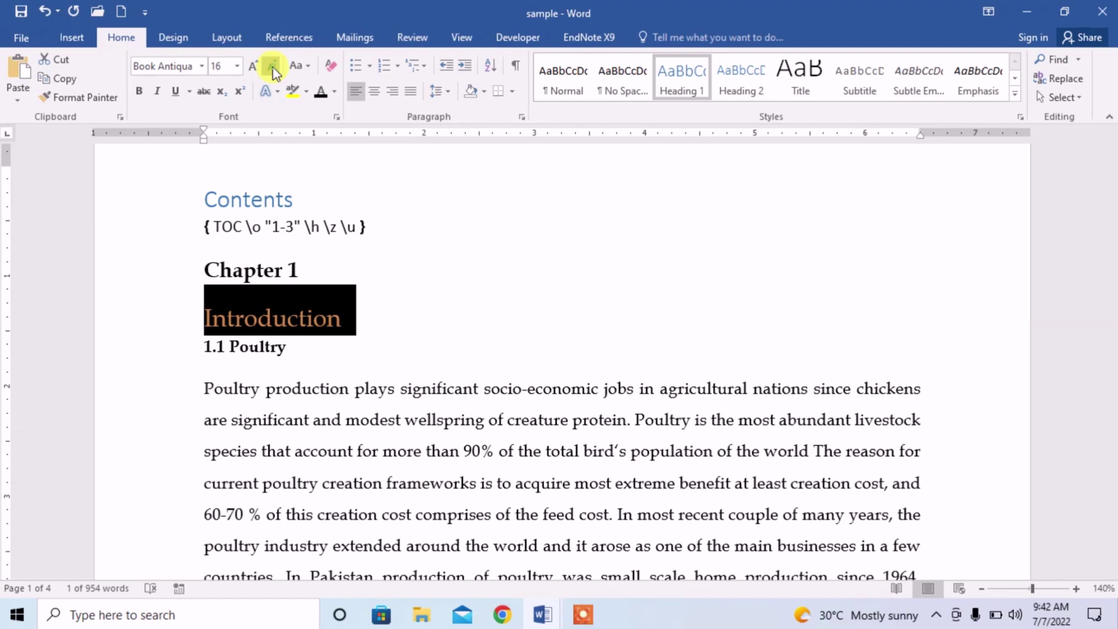
{"action": "left_click", "coordinate": [321, 94]}
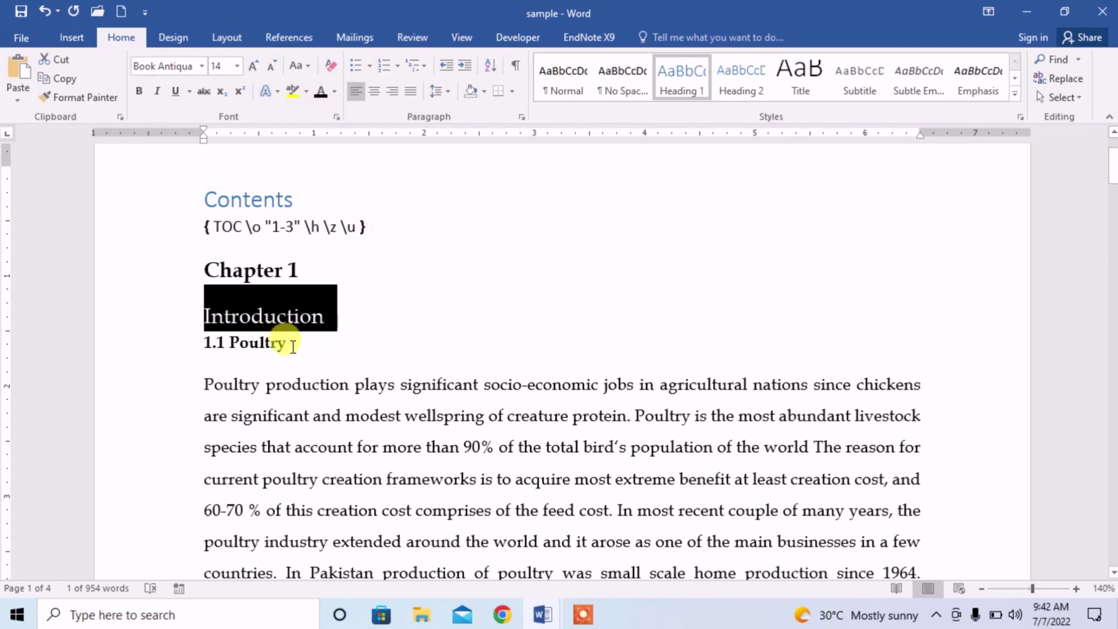
Make 1.1 Poultry a Heading 2 in black Book Antiqua, reduced from 13 to 12 pt
{"action": "left_click_drag", "start_coordinate": [269, 342], "coordinate": [187, 338]}
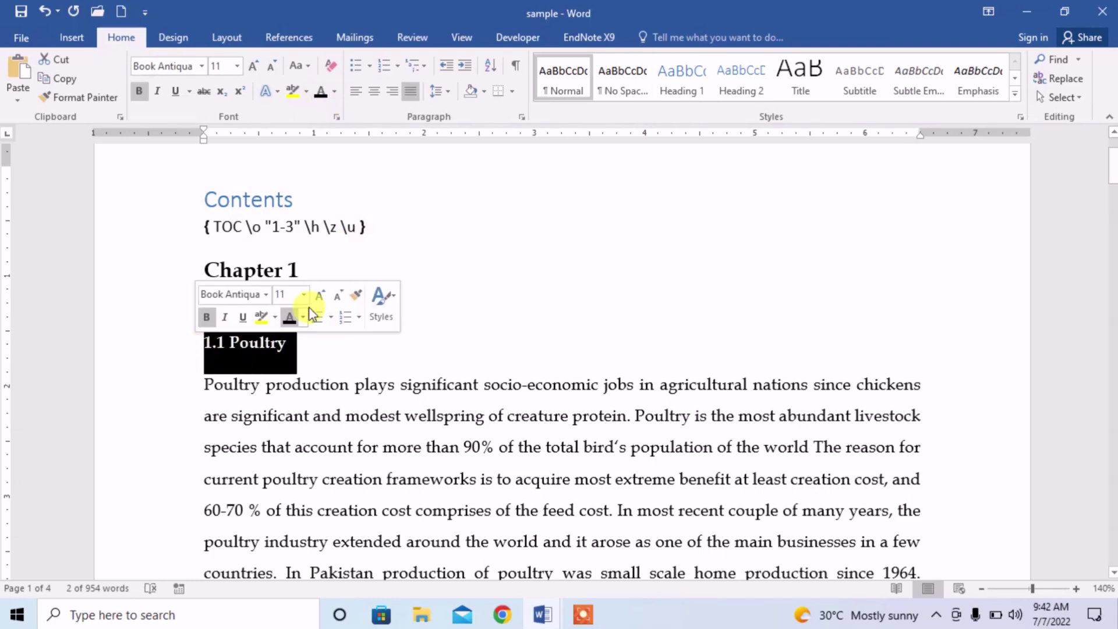
{"action": "left_click", "coordinate": [757, 85]}
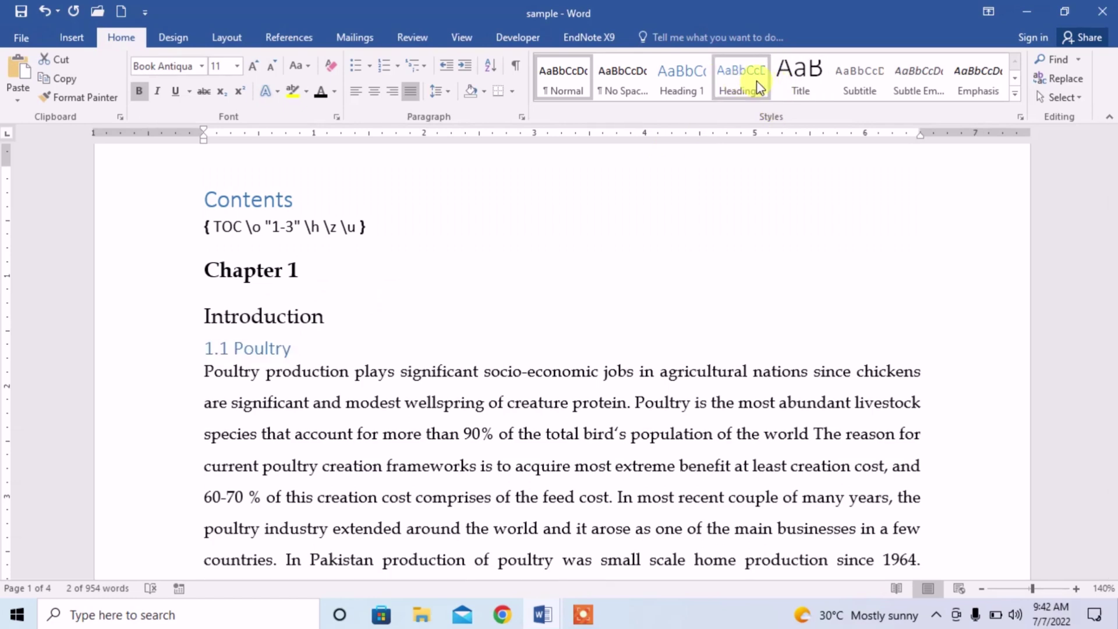
{"action": "left_click", "coordinate": [743, 86]}
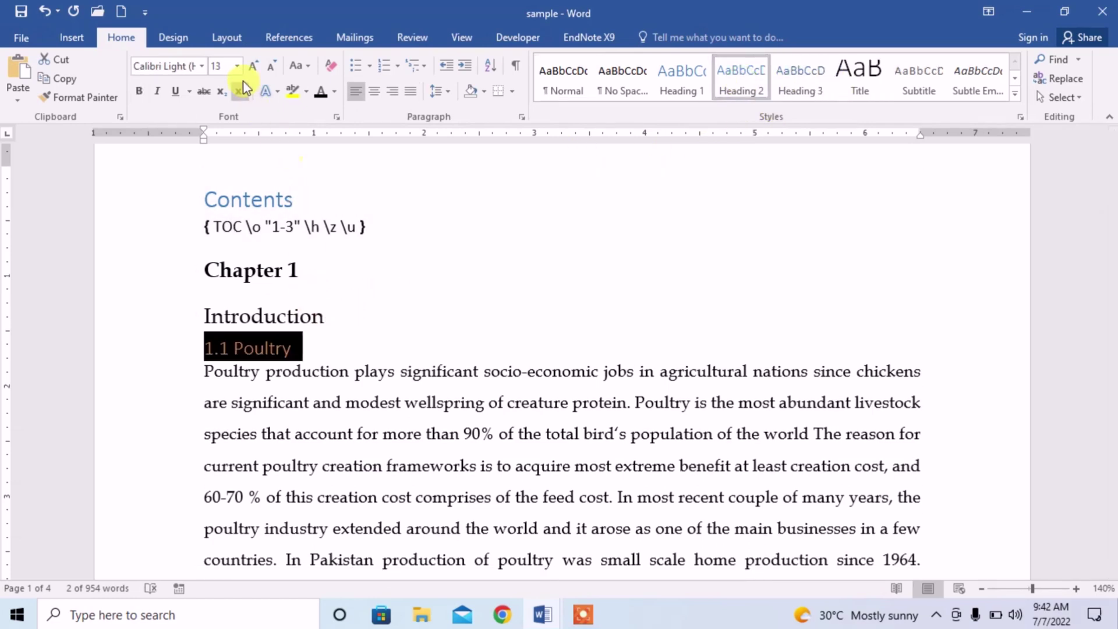
{"action": "left_click", "coordinate": [269, 65]}
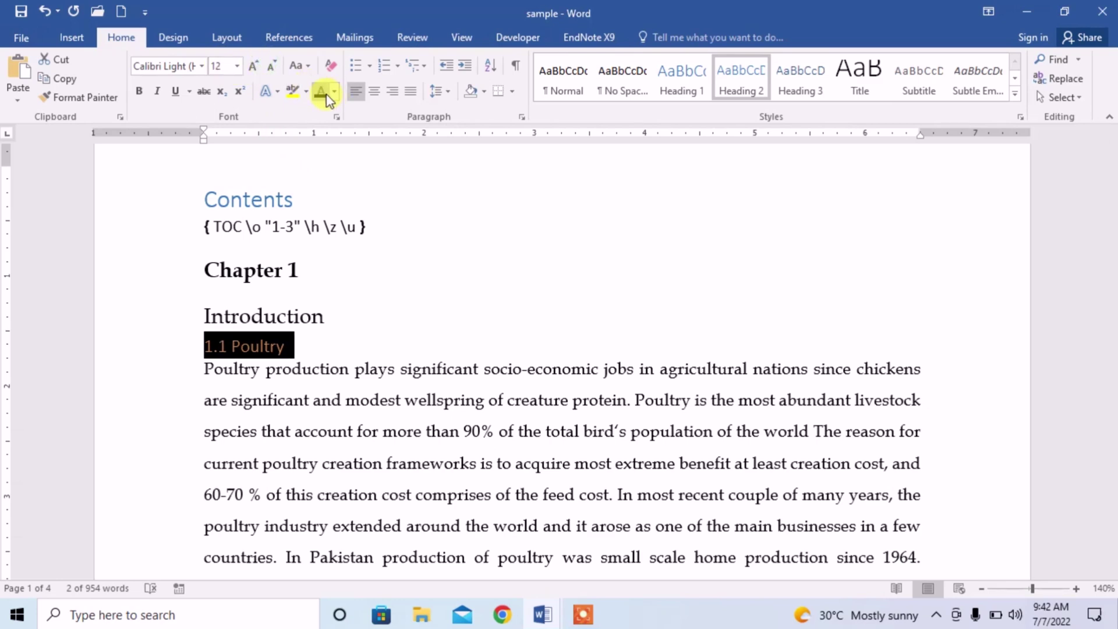
{"action": "left_click", "coordinate": [321, 93]}
{"action": "left_click", "coordinate": [202, 66]}
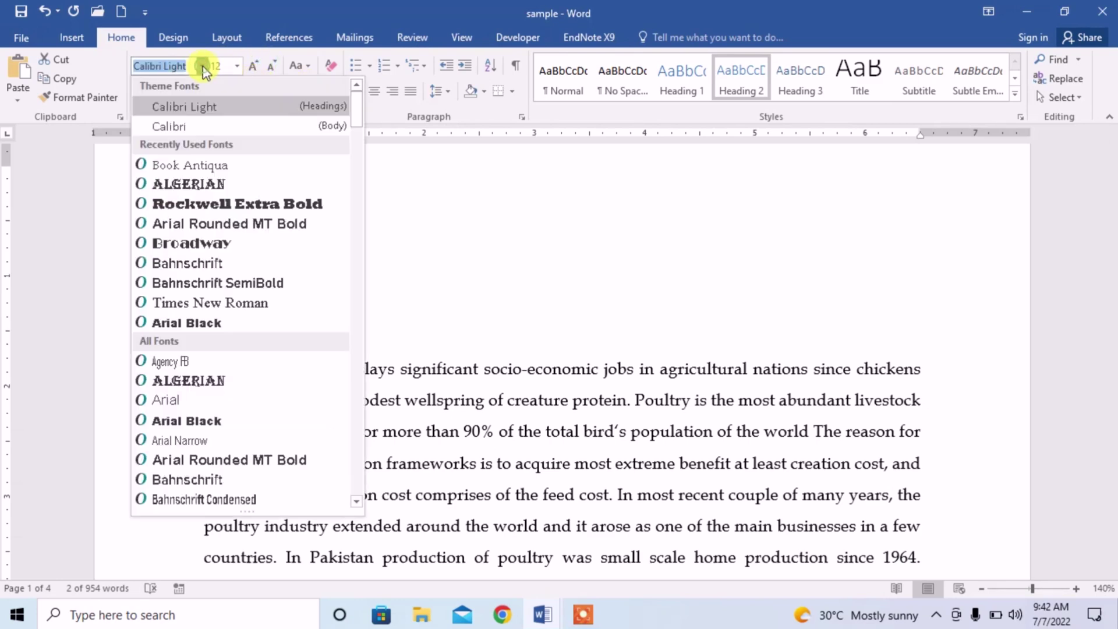
{"action": "left_click", "coordinate": [203, 156]}
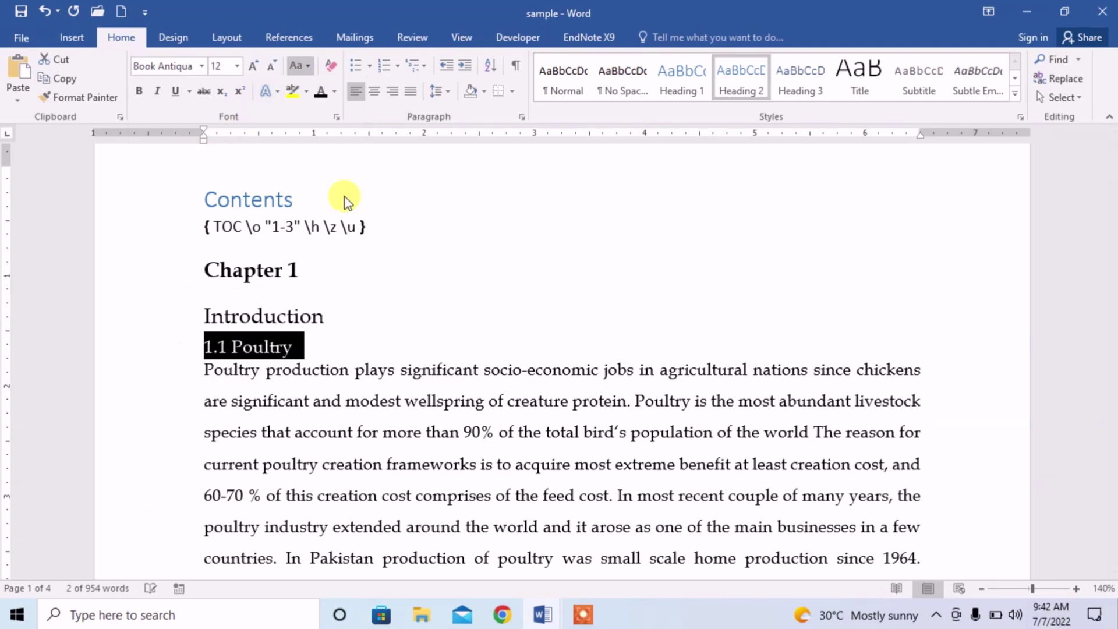
Select the 1.2 Structural Profile heading further down the page
{"action": "scroll", "coordinate": [375, 282], "scroll_direction": "down", "scroll_amount": 5}
{"action": "scroll", "coordinate": [372, 283], "scroll_direction": "down", "scroll_amount": 3}
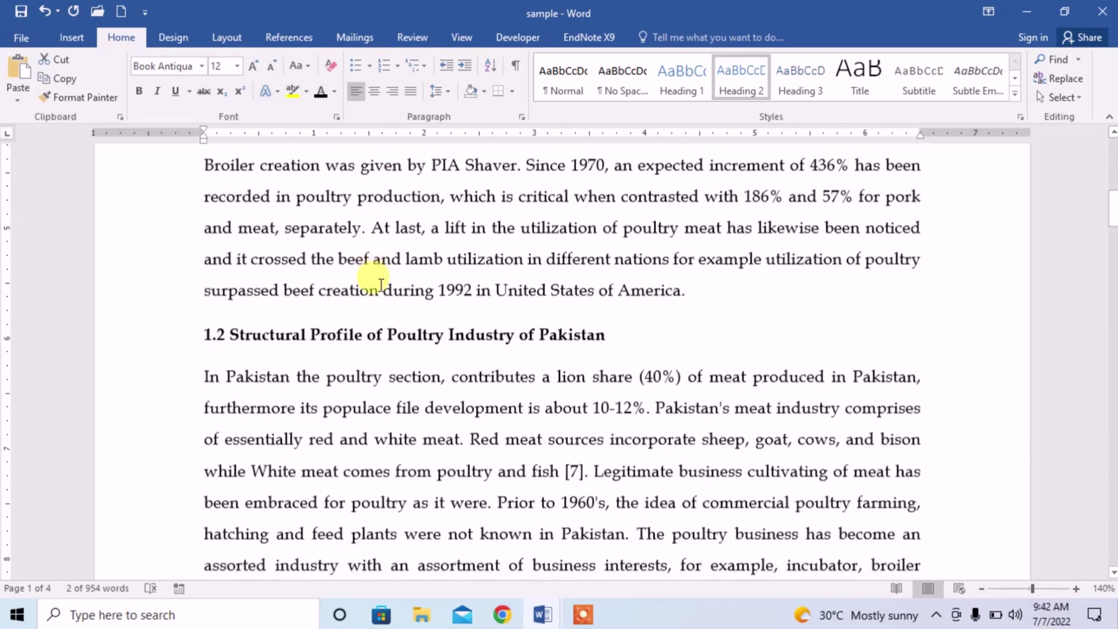
{"action": "left_click_drag", "start_coordinate": [607, 227], "coordinate": [200, 225]}
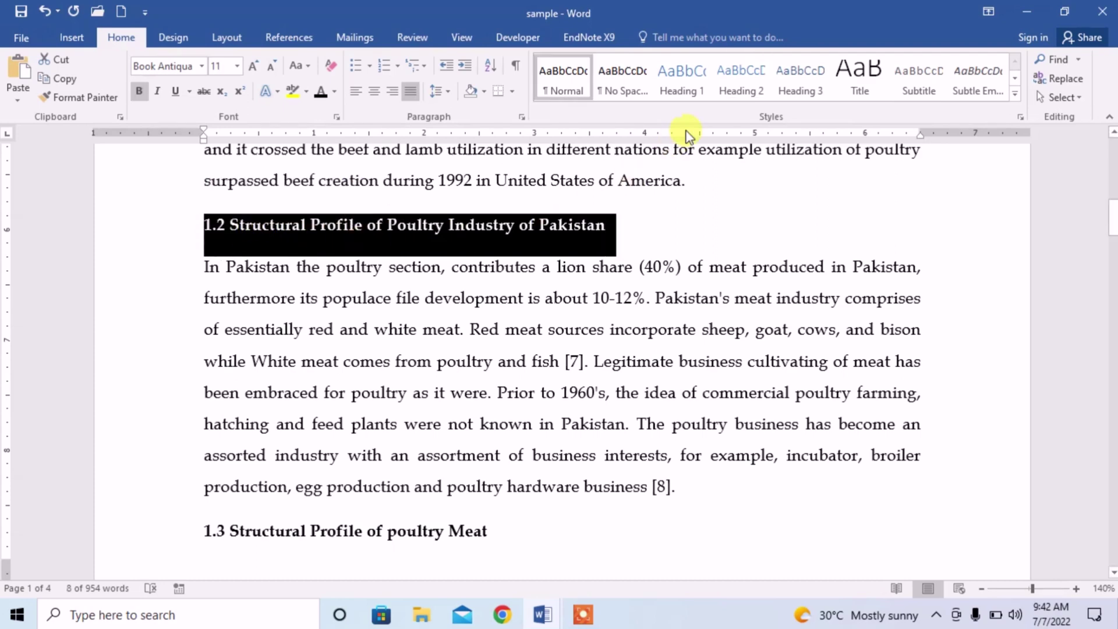
Give the 1.2 heading Heading 2 style in black 12-pt Book Antiqua
{"action": "left_click", "coordinate": [740, 89]}
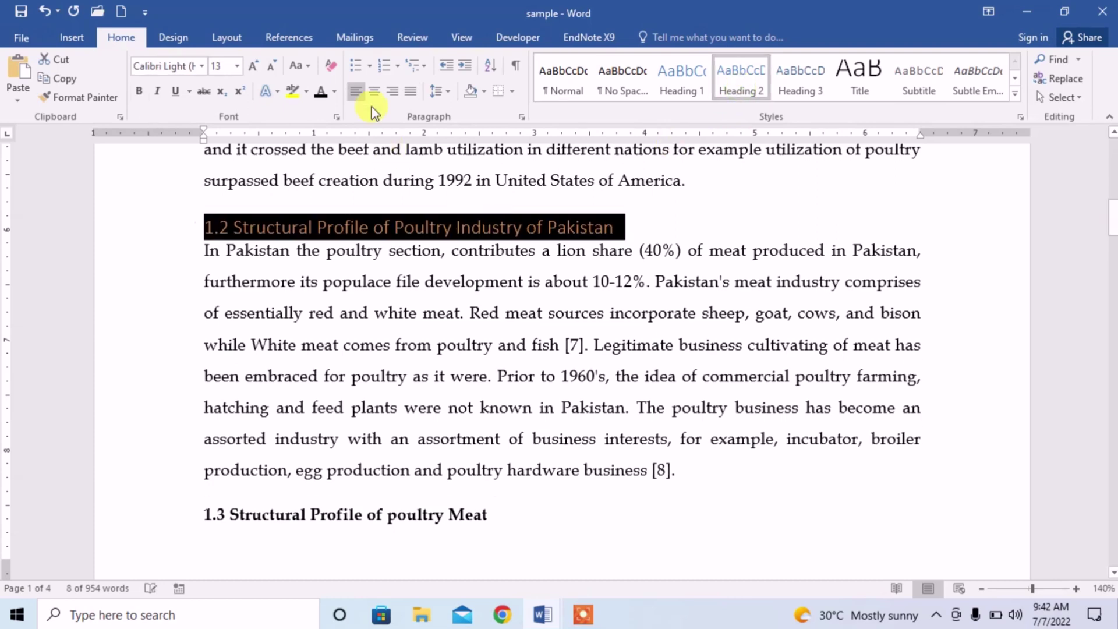
{"action": "left_click", "coordinate": [320, 91]}
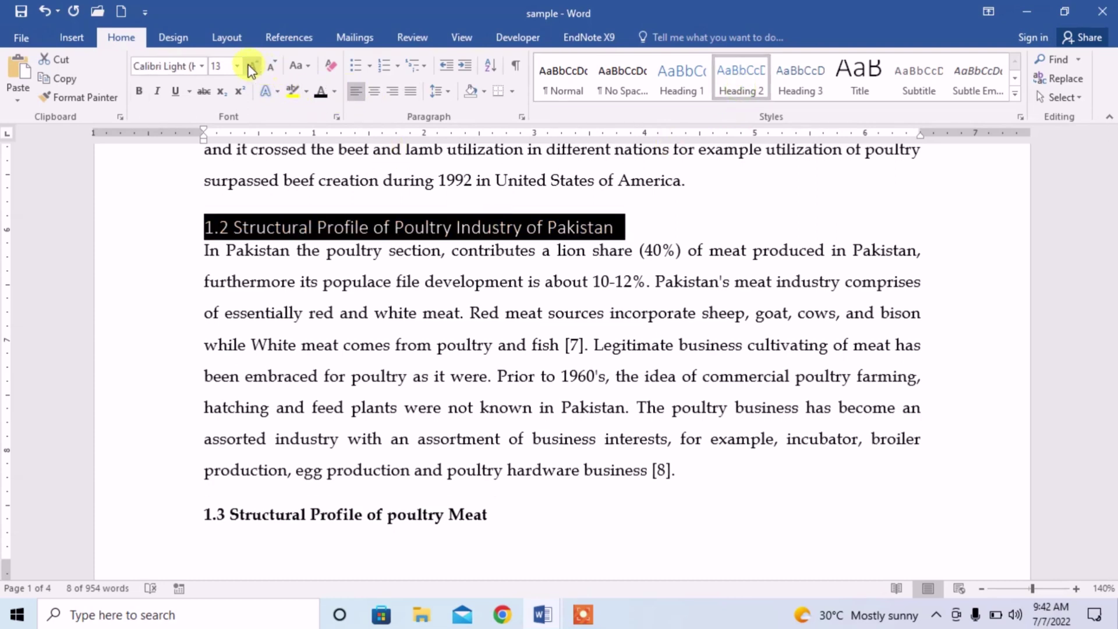
{"action": "left_click", "coordinate": [271, 74]}
{"action": "left_click", "coordinate": [203, 67]}
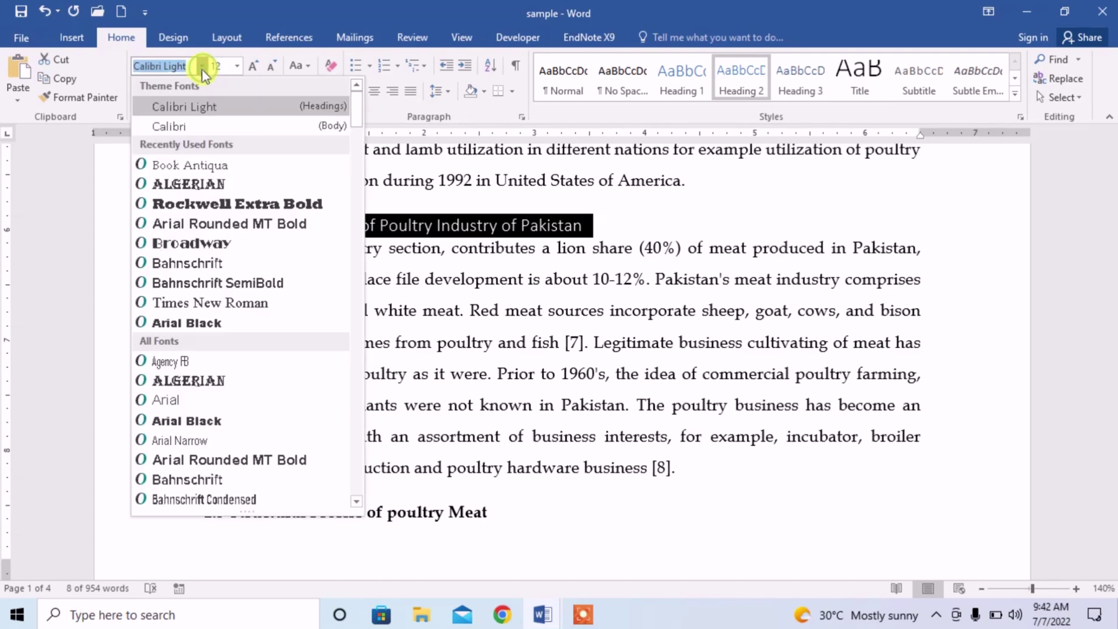
{"action": "left_click", "coordinate": [192, 165]}
Make 1.3 Structural Profile of poultry Meat a Heading 2 in 12-pt Book Antiqua
{"action": "scroll", "coordinate": [358, 259], "scroll_direction": "down", "scroll_amount": 5}
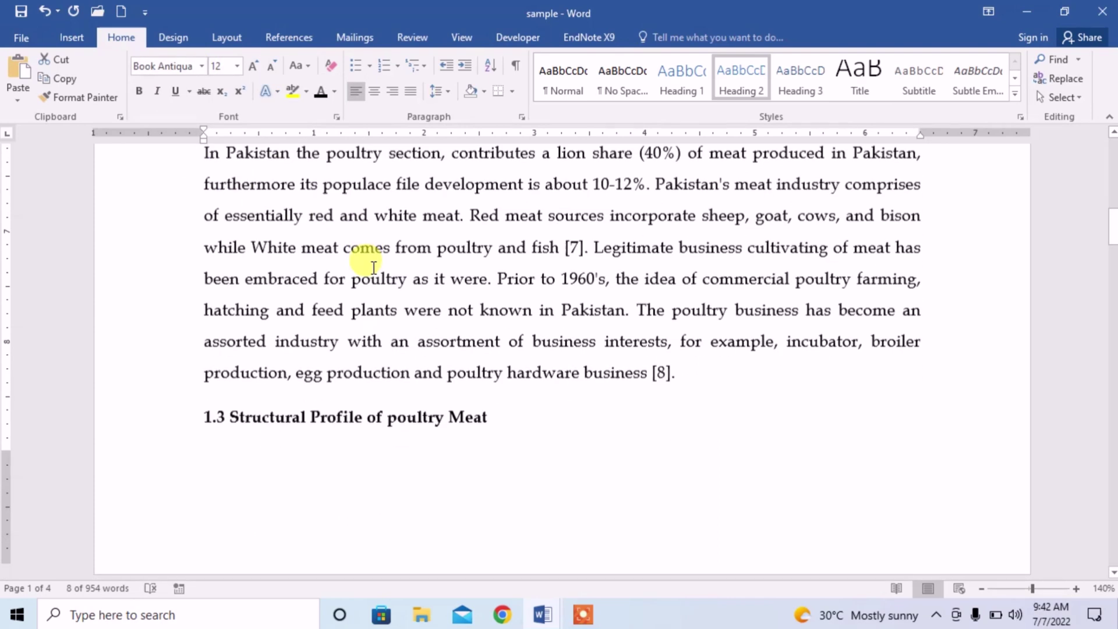
{"action": "left_click_drag", "start_coordinate": [493, 243], "coordinate": [200, 257]}
{"action": "left_click", "coordinate": [741, 80]}
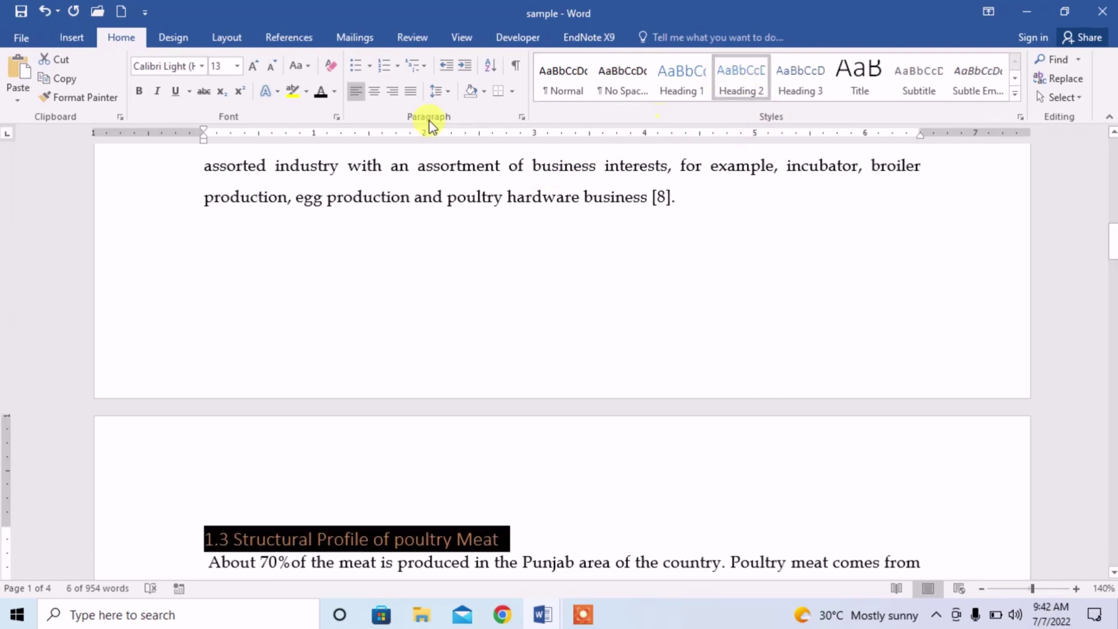
{"action": "left_click", "coordinate": [271, 66]}
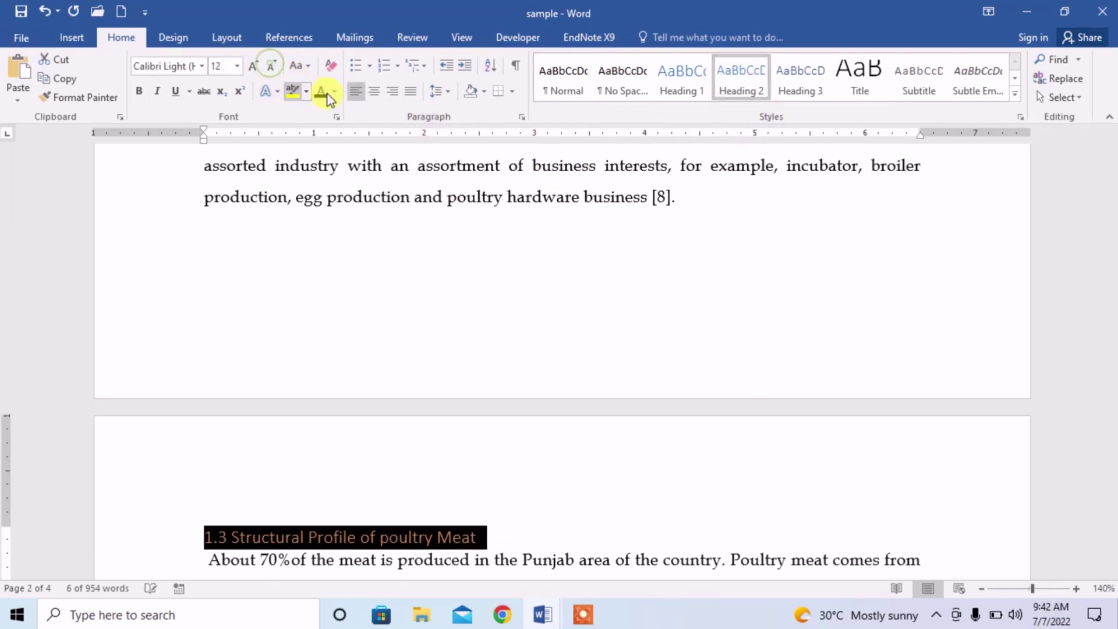
{"action": "left_click", "coordinate": [203, 67]}
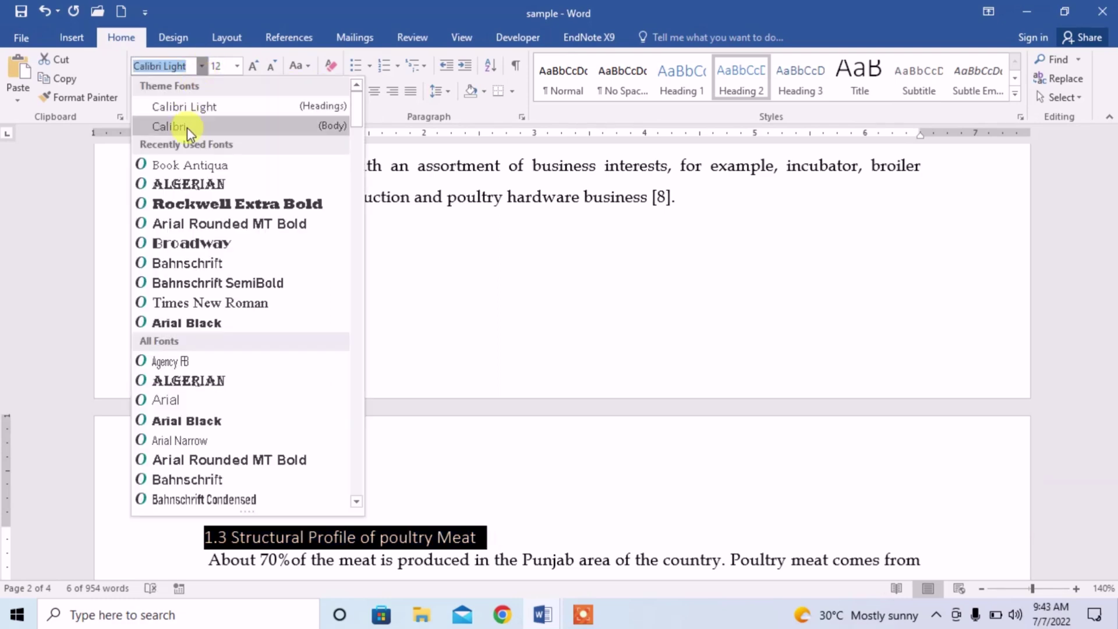
{"action": "left_click", "coordinate": [188, 165]}
{"action": "scroll", "coordinate": [301, 251], "scroll_direction": "down", "scroll_amount": 10}
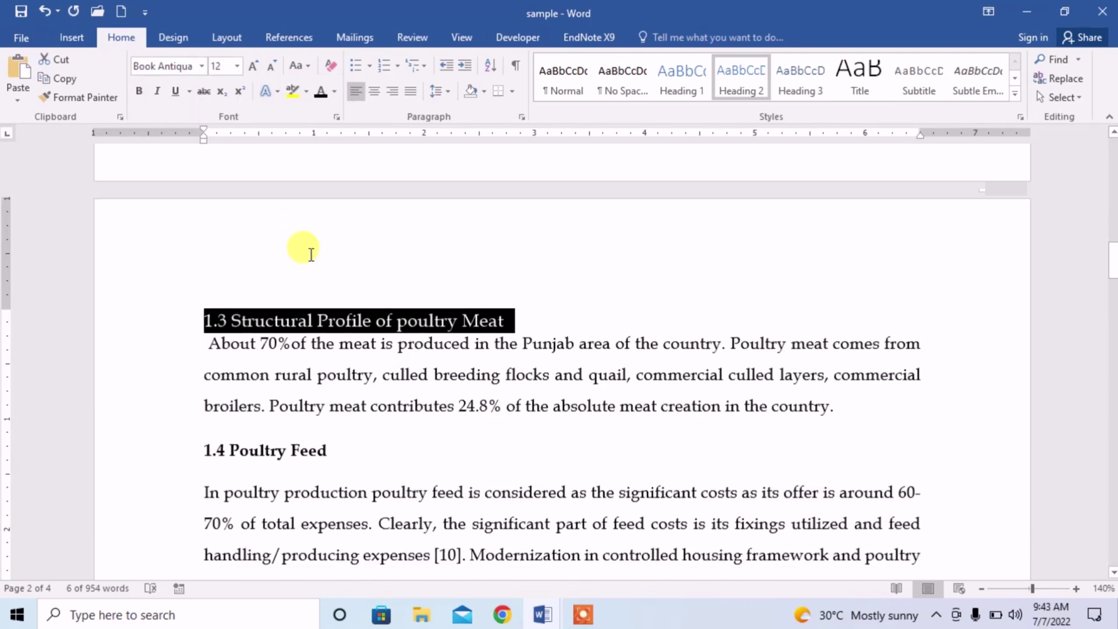
Make 1.6 Farming Systems a Heading 2 in 12-pt Book Antiqua
{"action": "scroll", "coordinate": [312, 254], "scroll_direction": "down", "scroll_amount": 5}
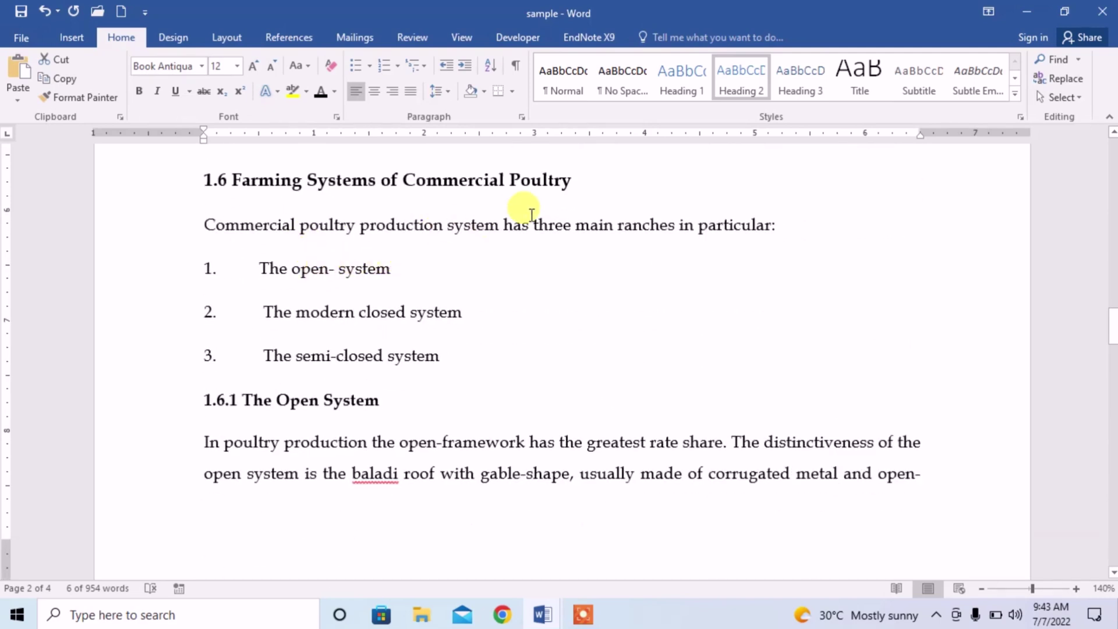
{"action": "left_click_drag", "start_coordinate": [576, 182], "coordinate": [180, 188]}
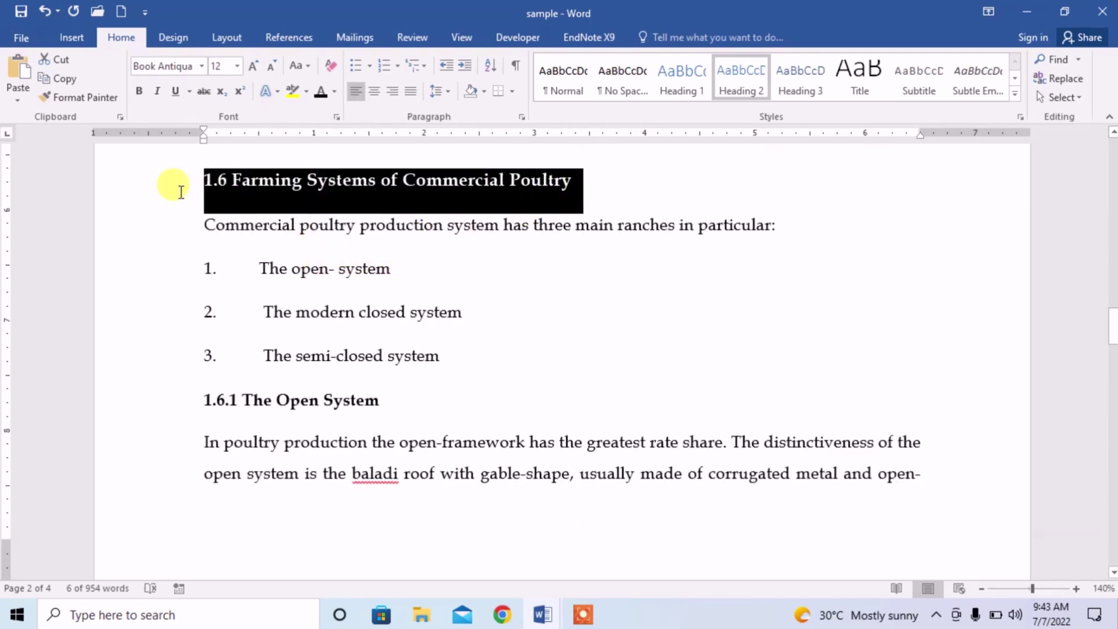
{"action": "left_click", "coordinate": [749, 83]}
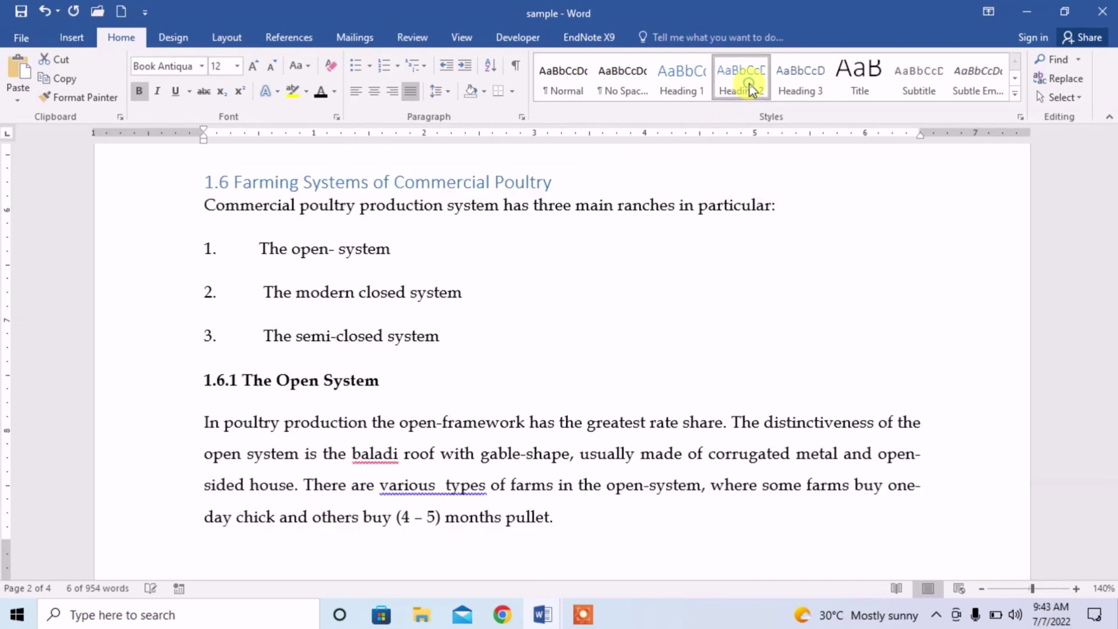
{"action": "left_click", "coordinate": [274, 66]}
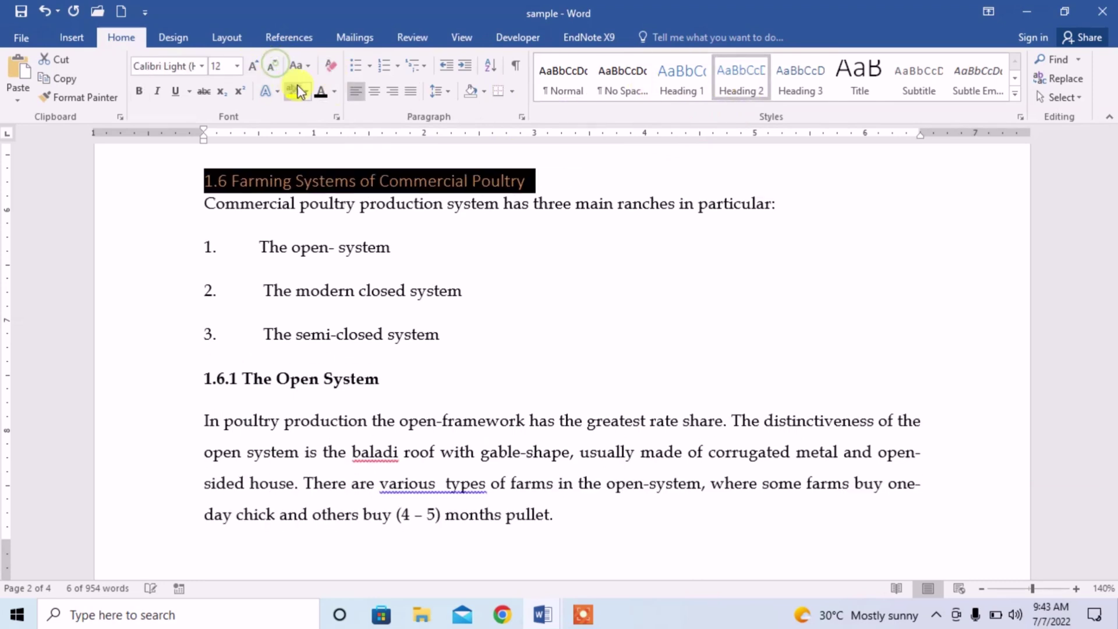
{"action": "left_click", "coordinate": [201, 66]}
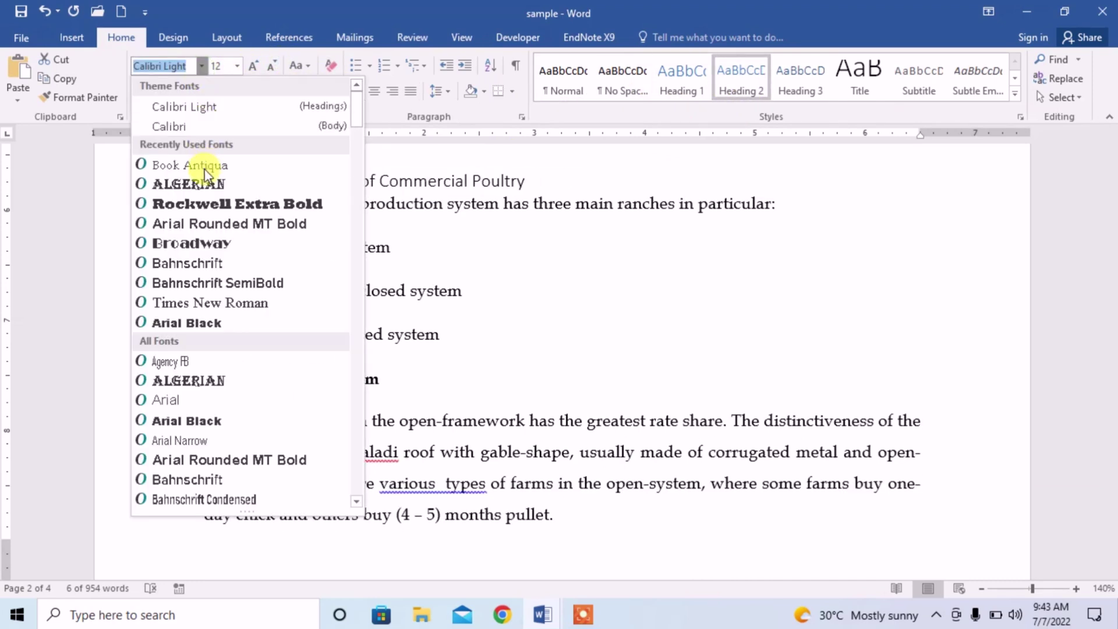
{"action": "left_click", "coordinate": [205, 176]}
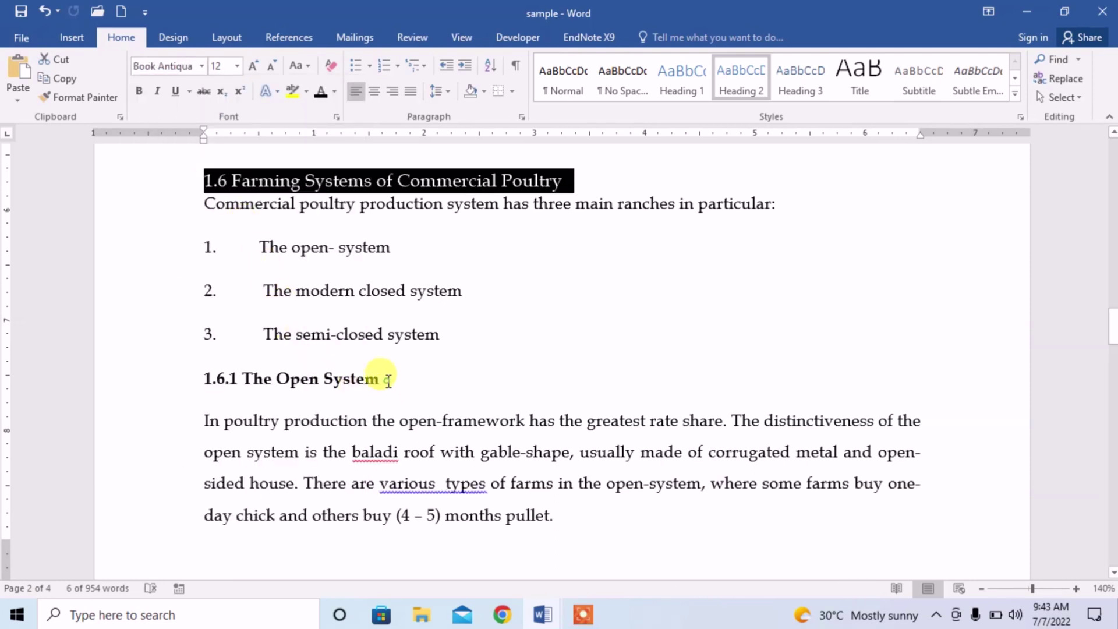
Apply Heading 3 in Book Antiqua to 1.6.1 The Open System and 1.6.2 Modern closed system
{"action": "left_click_drag", "start_coordinate": [388, 382], "coordinate": [212, 382]}
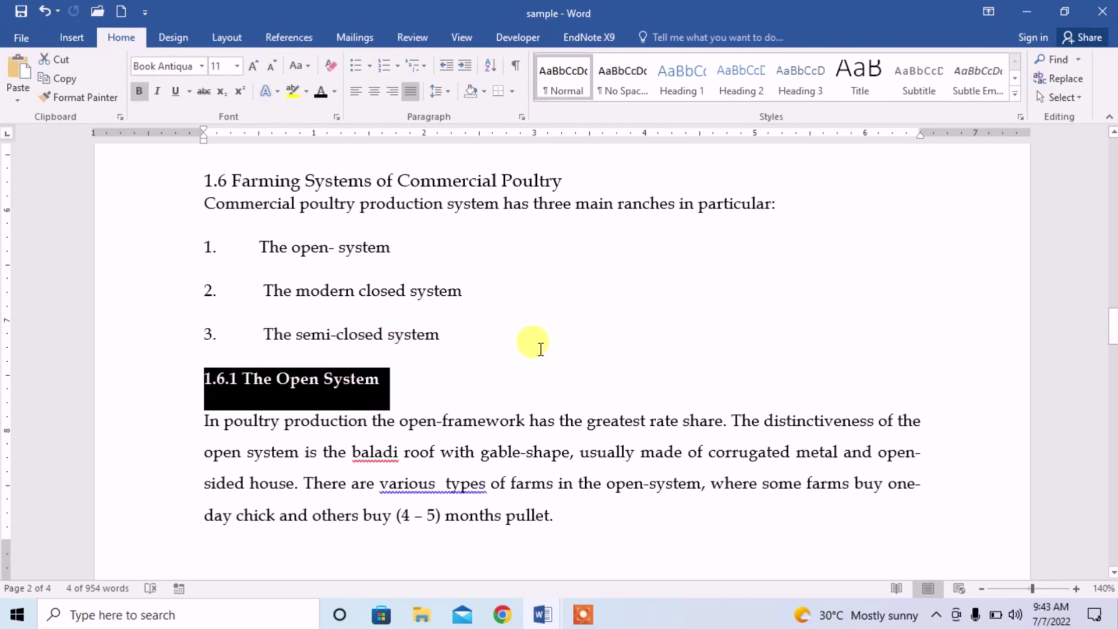
{"action": "left_click", "coordinate": [807, 90]}
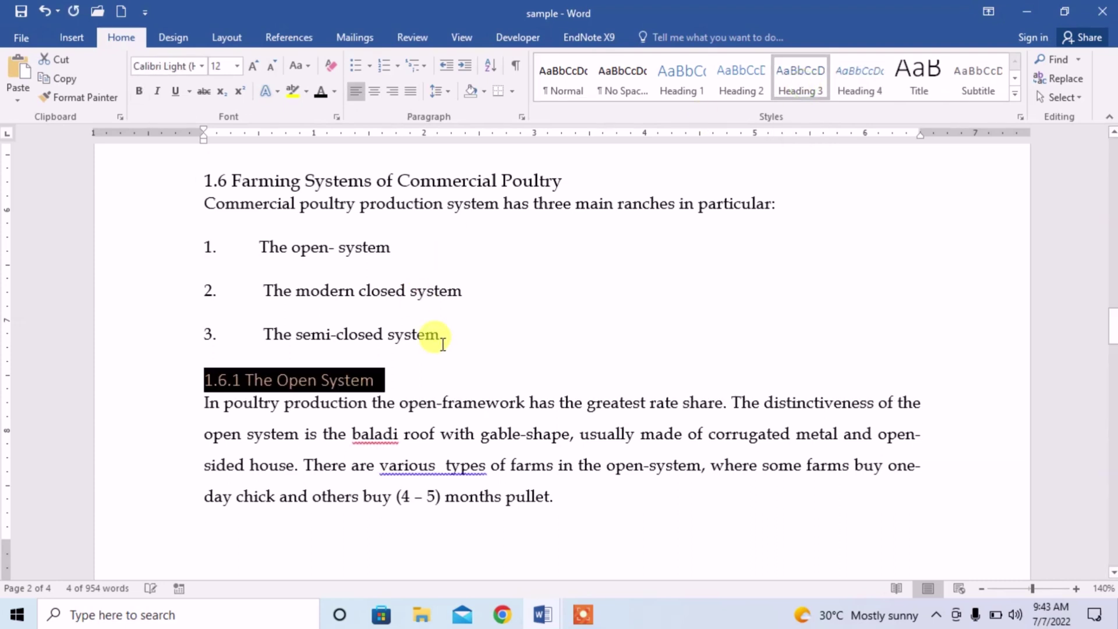
{"action": "left_click", "coordinate": [203, 66]}
{"action": "left_click", "coordinate": [192, 166]}
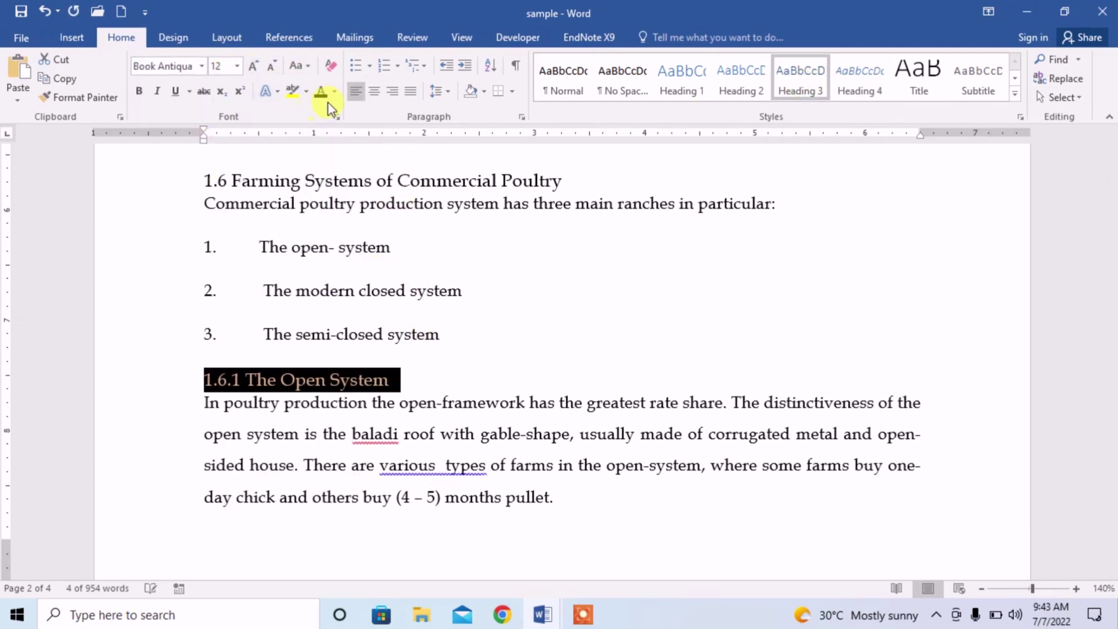
{"action": "scroll", "coordinate": [362, 262], "scroll_direction": "down", "scroll_amount": 5}
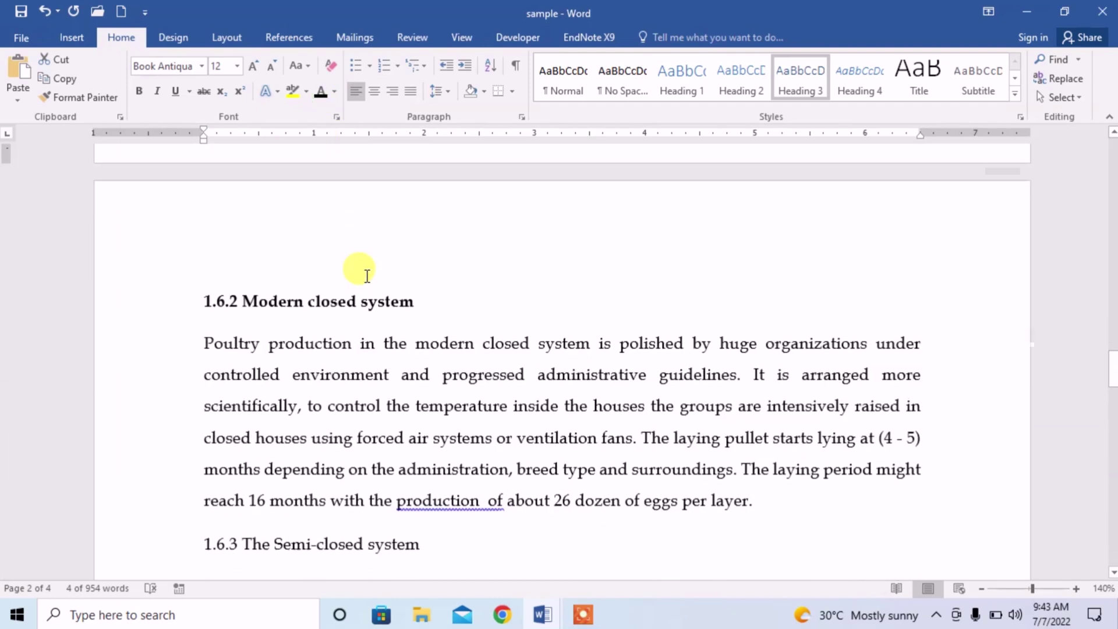
{"action": "left_click_drag", "start_coordinate": [413, 297], "coordinate": [196, 294]}
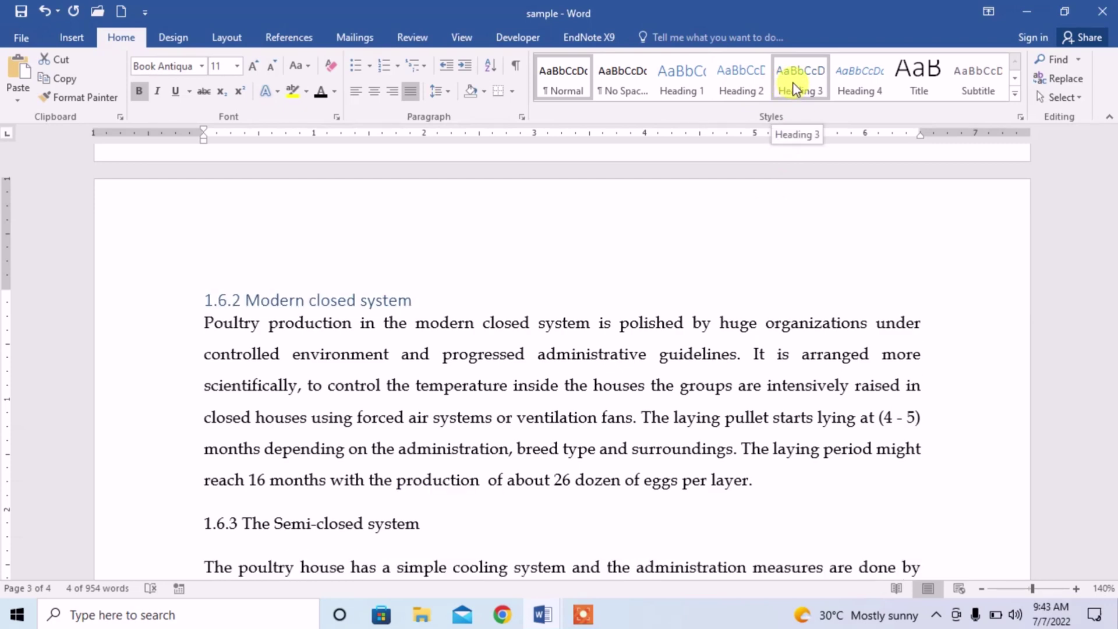
{"action": "left_click", "coordinate": [792, 82]}
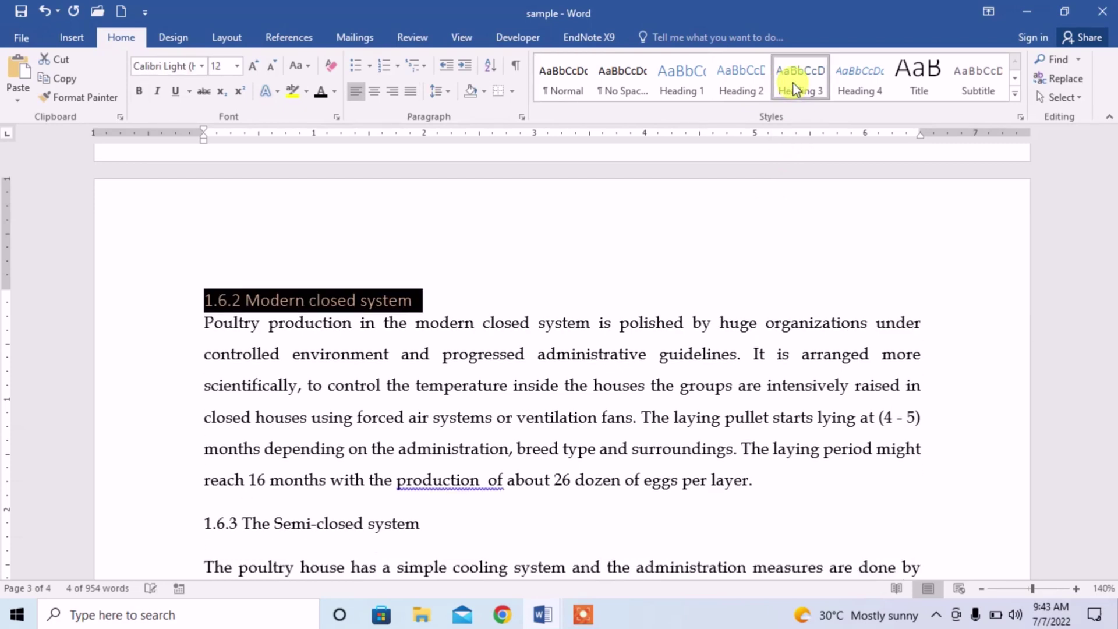
{"action": "left_click", "coordinate": [202, 67]}
{"action": "left_click", "coordinate": [165, 163]}
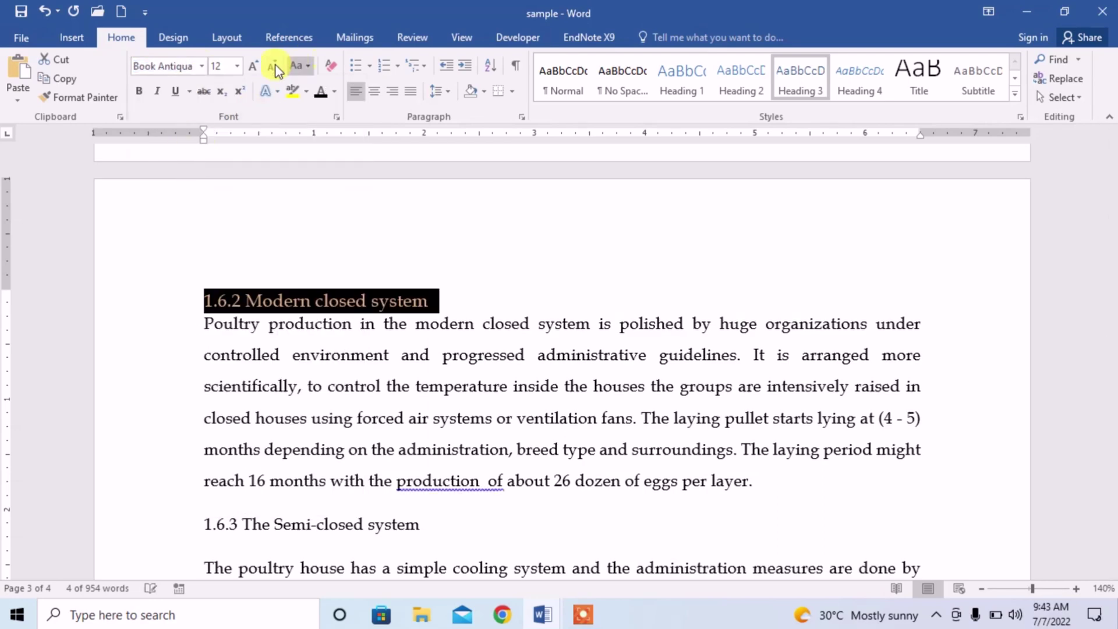
Select the table of contents field at the top and update it with the new headings
{"action": "scroll", "coordinate": [378, 257], "scroll_direction": "up", "scroll_amount": 10}
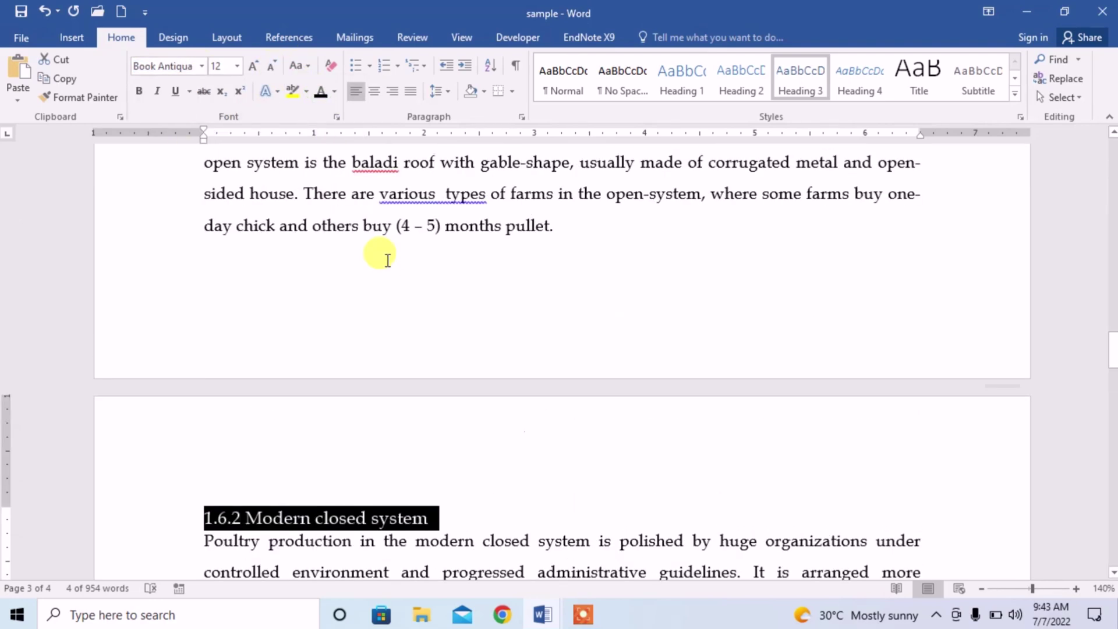
{"action": "scroll", "coordinate": [386, 261], "scroll_direction": "up", "scroll_amount": 20}
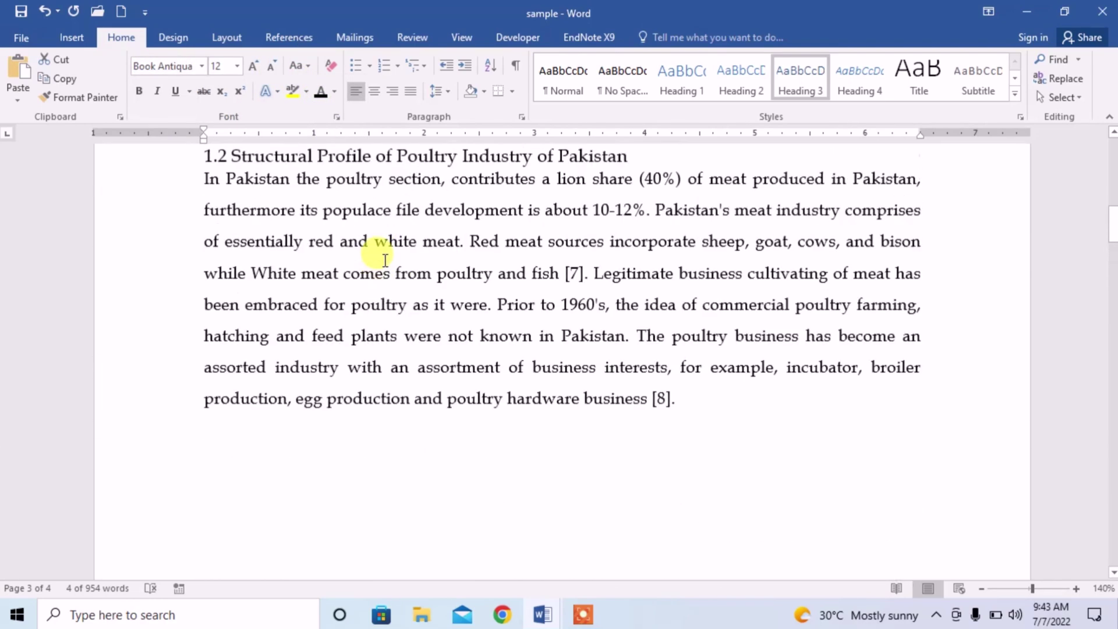
{"action": "scroll", "coordinate": [385, 261], "scroll_direction": "up", "scroll_amount": 15}
{"action": "left_click", "coordinate": [356, 335]}
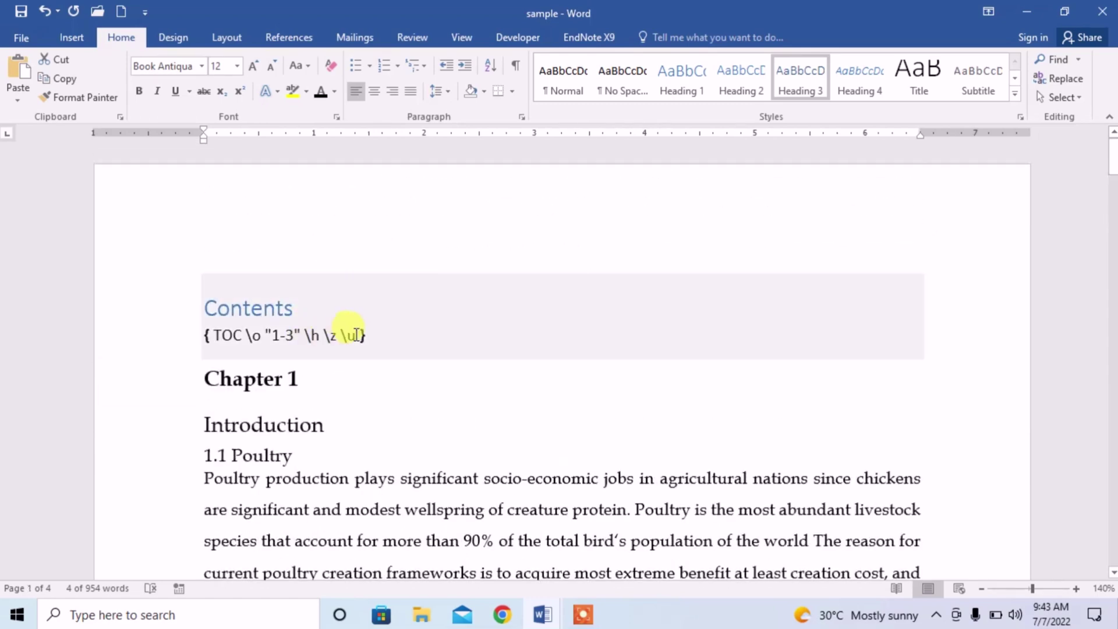
{"action": "double_click", "coordinate": [367, 336]}
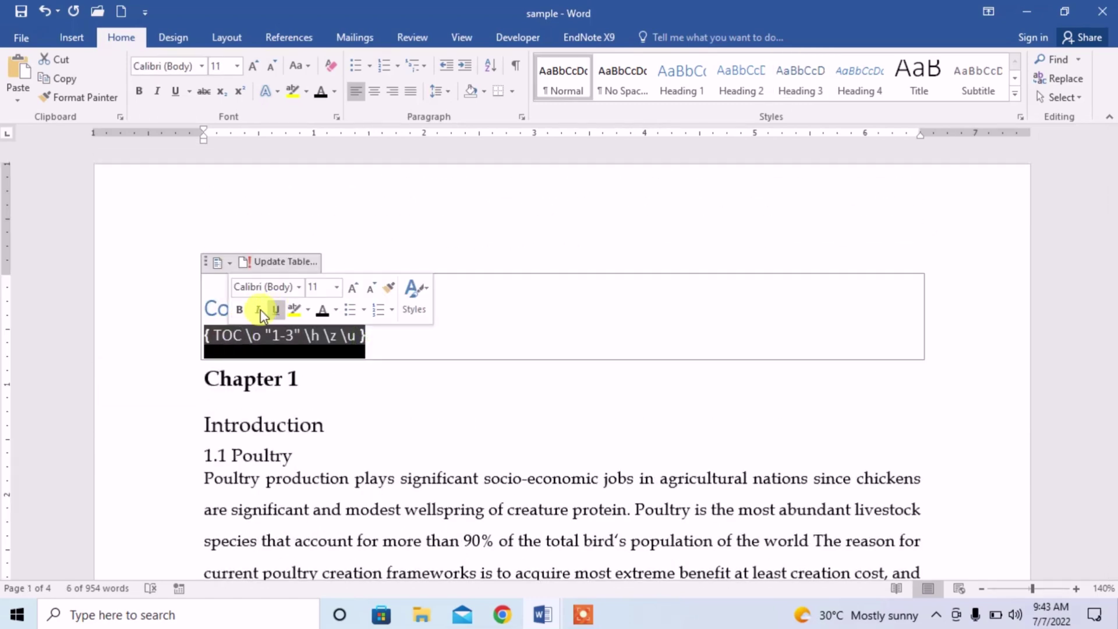
{"action": "left_click", "coordinate": [286, 267]}
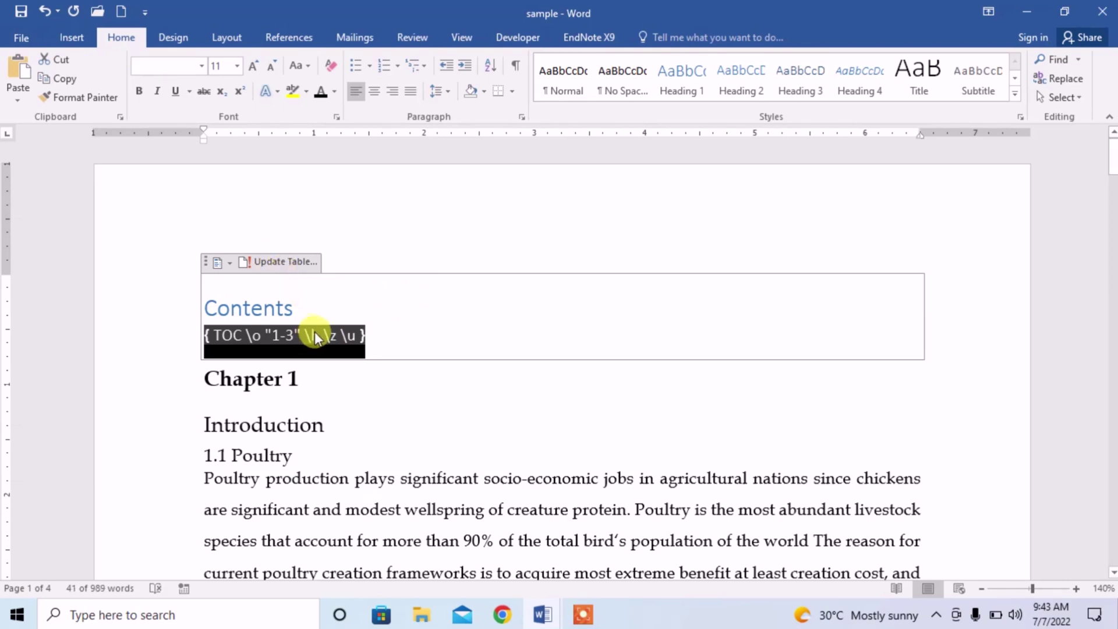
Toggle off field codes so the Contents list shows Chapter 1 to 1.6.2 with page numbers 1 to 3
{"action": "right_click", "coordinate": [282, 332]}
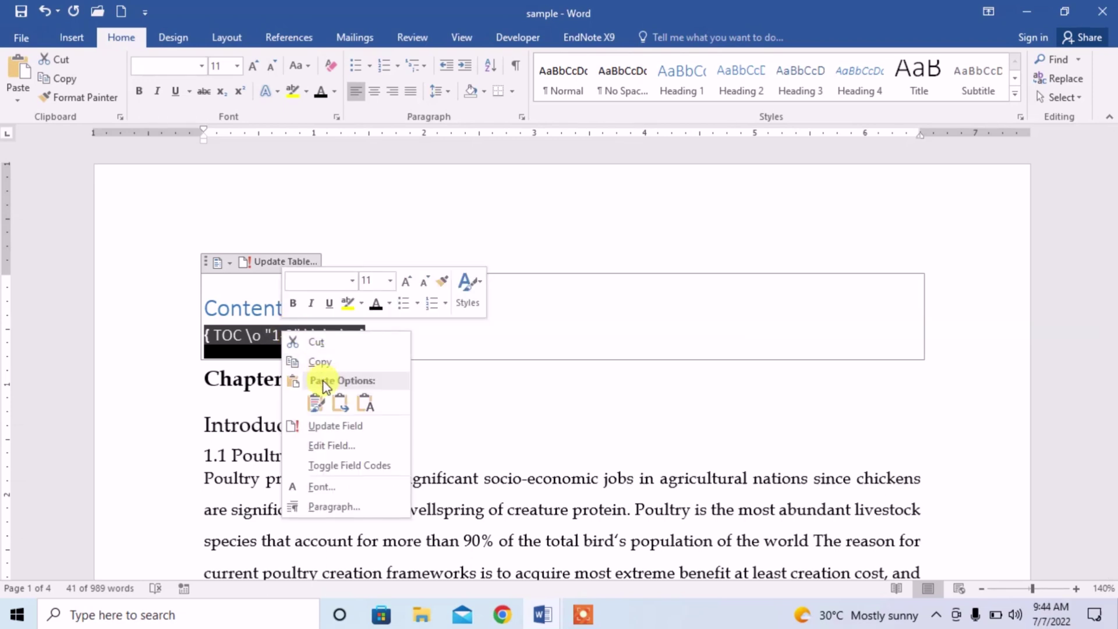
{"action": "left_click", "coordinate": [334, 465]}
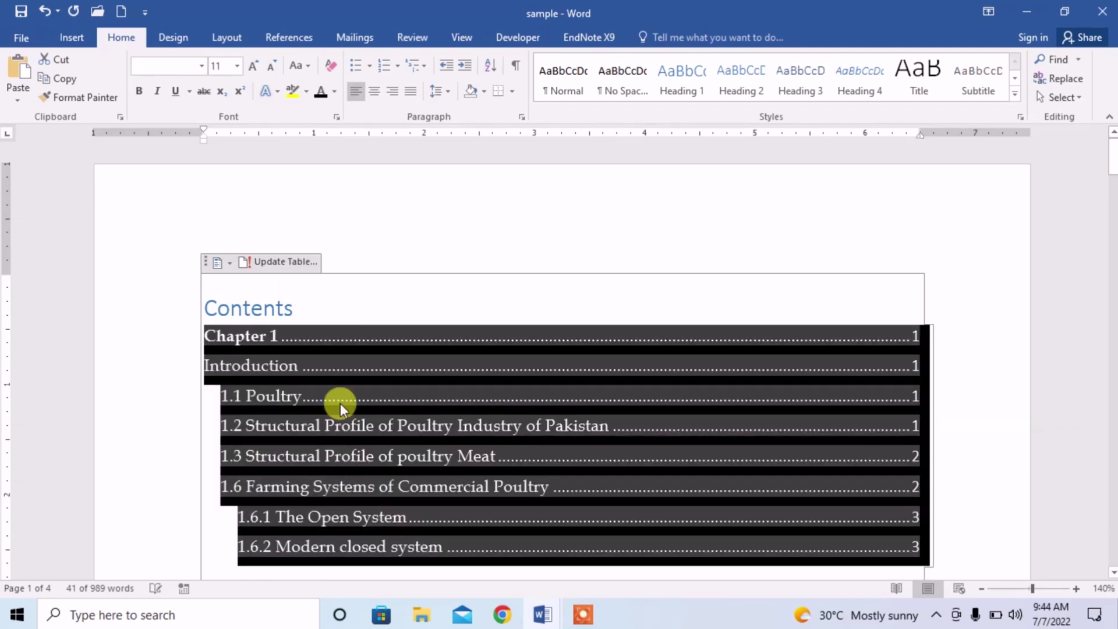
{"action": "scroll", "coordinate": [427, 397], "scroll_direction": "down", "scroll_amount": 5}
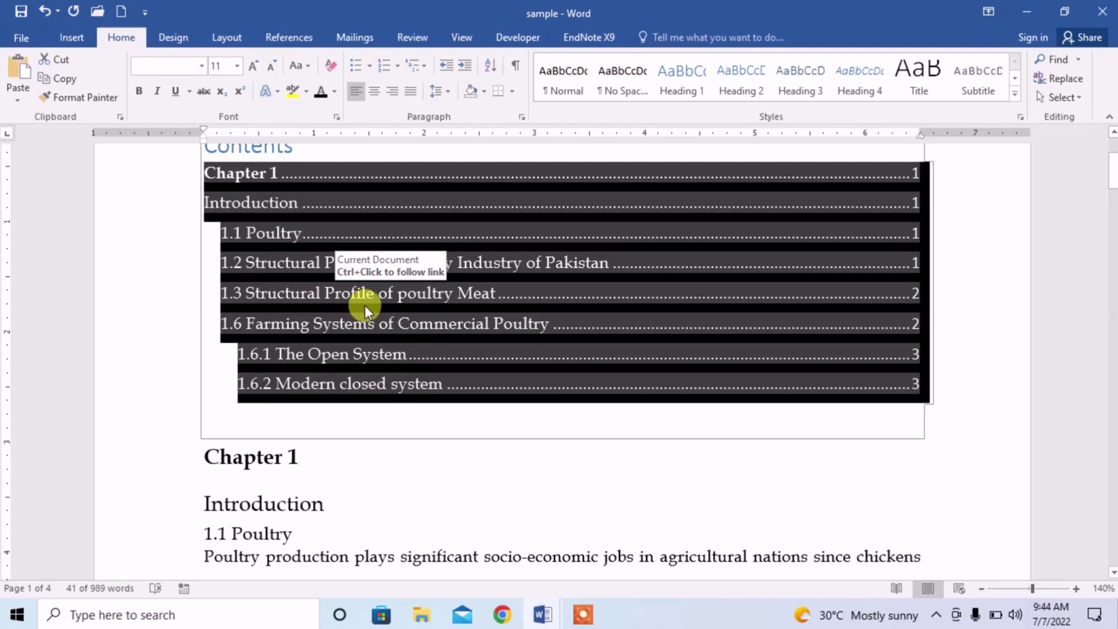
{"action": "scroll", "coordinate": [379, 315], "scroll_direction": "up", "scroll_amount": 3}
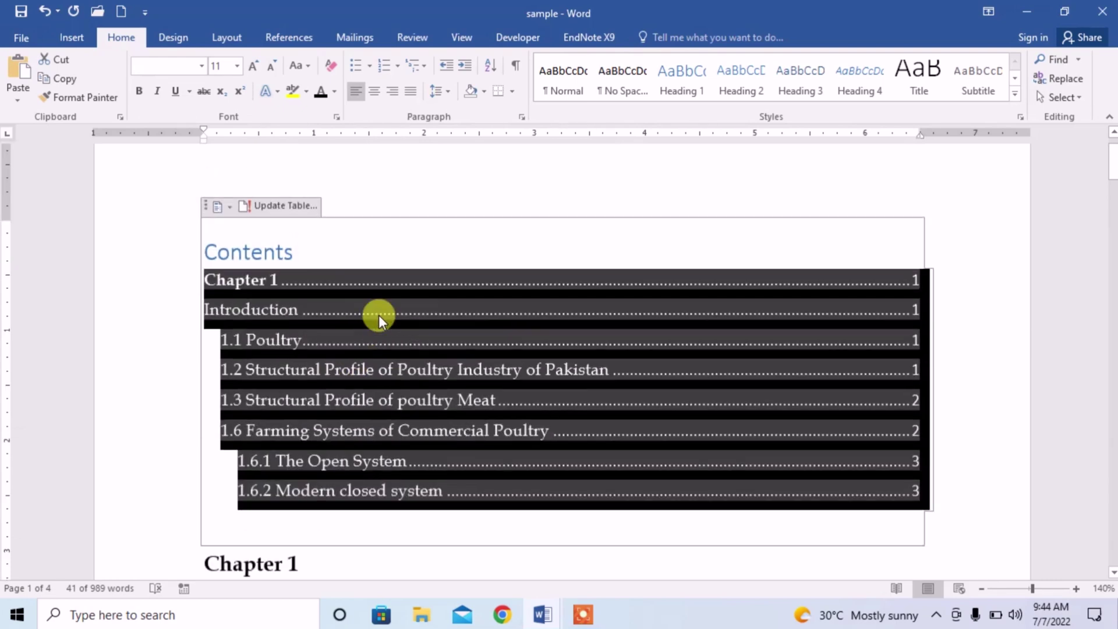
{"action": "scroll", "coordinate": [378, 315], "scroll_direction": "up", "scroll_amount": 2}
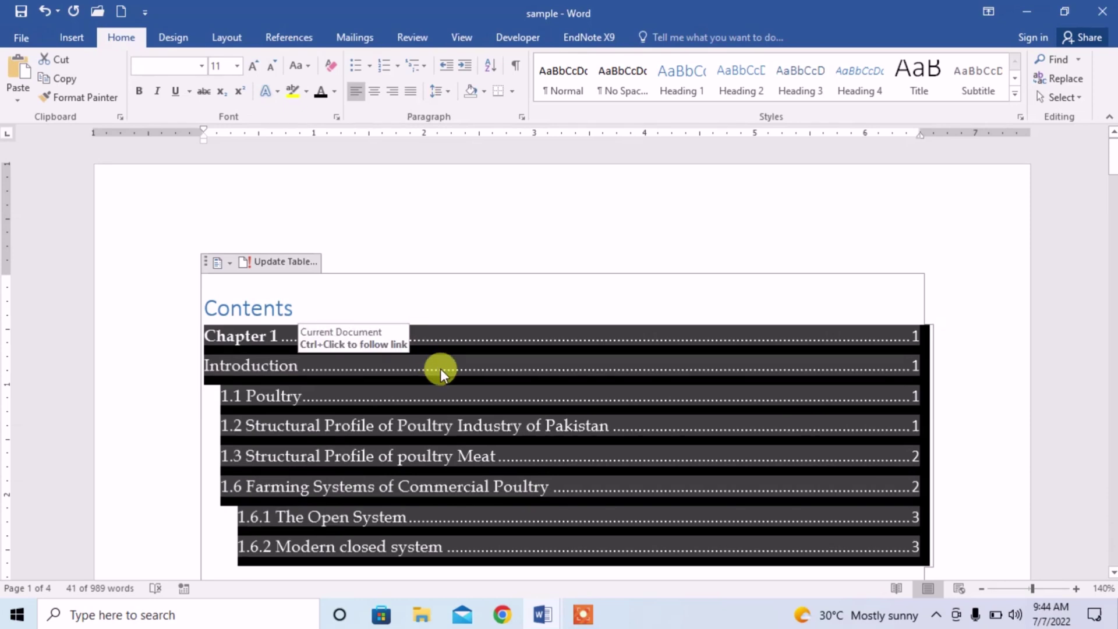